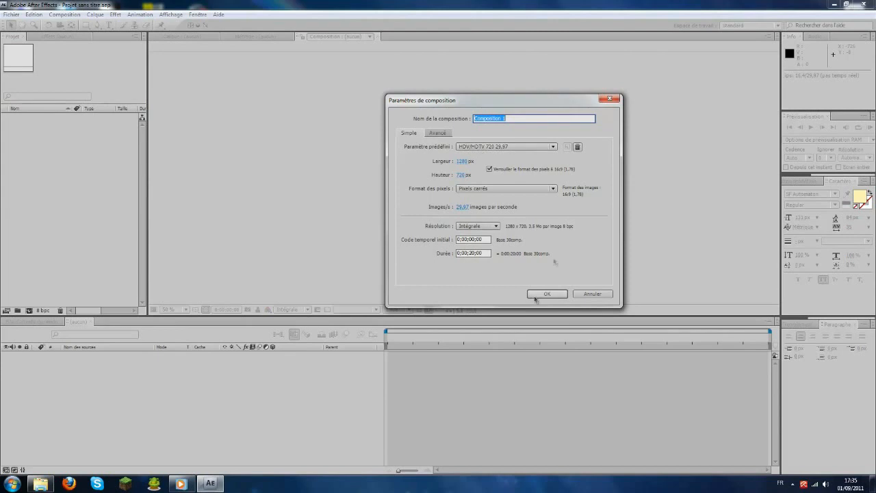
Create Composition 1 with the HDV/HDTV 720 29,97 preset at 1280 x 720 and a 20-second duration.
{"action": "left_click", "coordinate": [553, 146]}
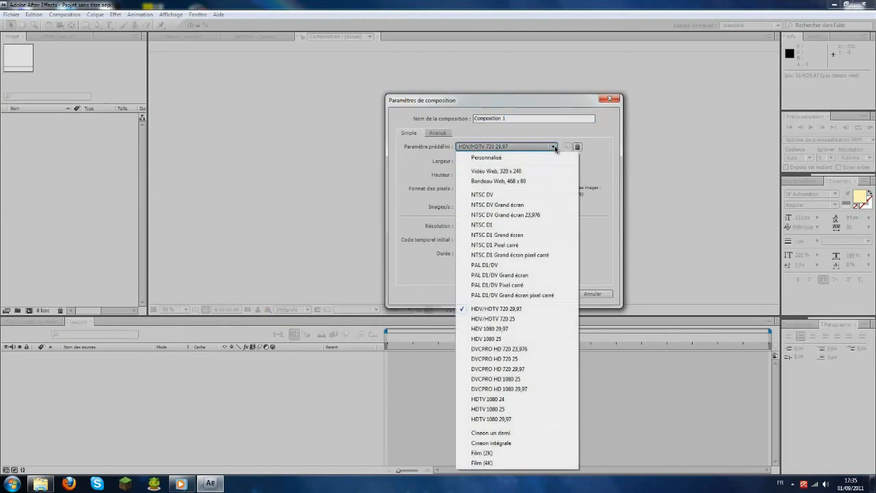
{"action": "left_click", "coordinate": [517, 310]}
{"action": "left_click", "coordinate": [540, 294]}
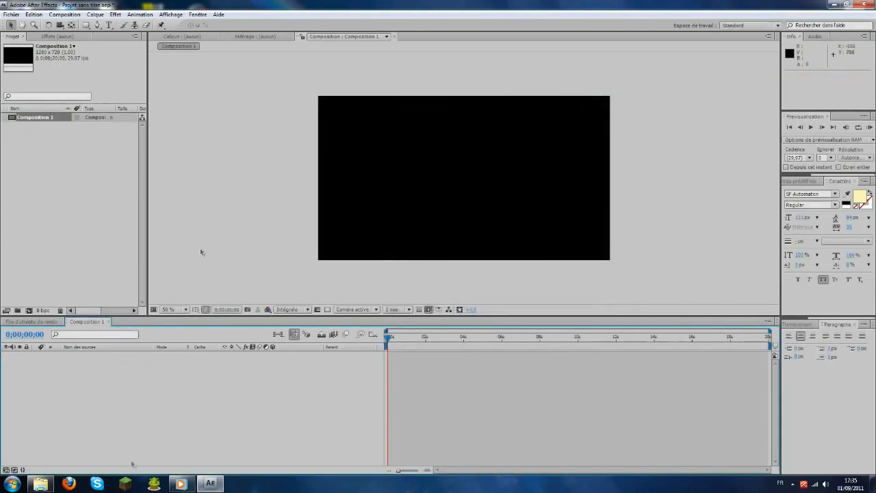
Preview the fond jaune V3kaZ image from the Tuto eclat folder at full size, and close the viewer.
{"action": "left_click", "coordinate": [41, 483]}
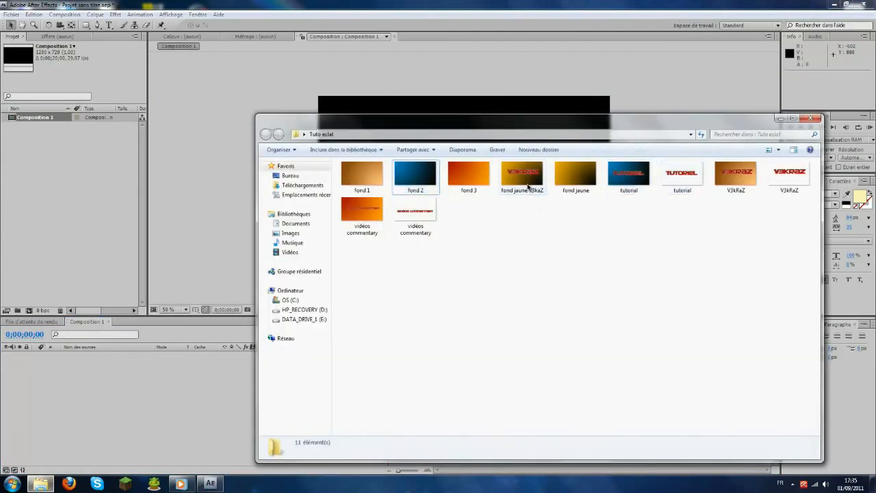
{"action": "left_click", "coordinate": [528, 186]}
{"action": "left_click", "coordinate": [671, 242]}
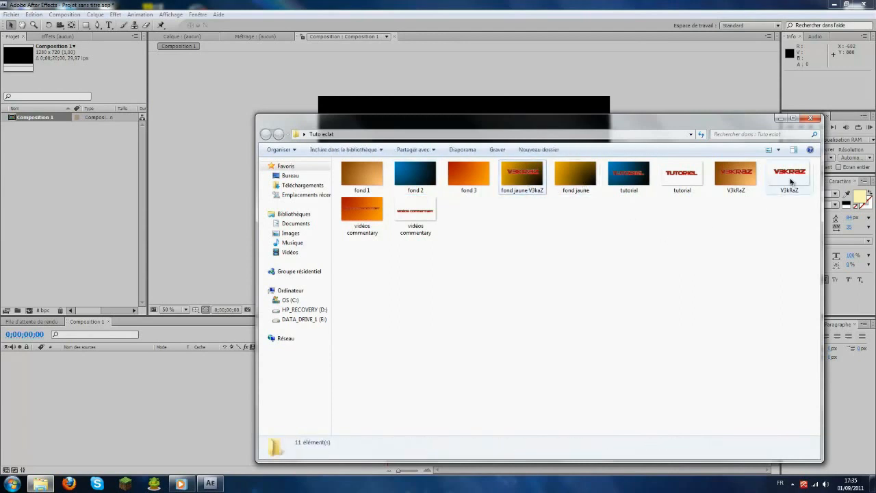
{"action": "double_click", "coordinate": [528, 184]}
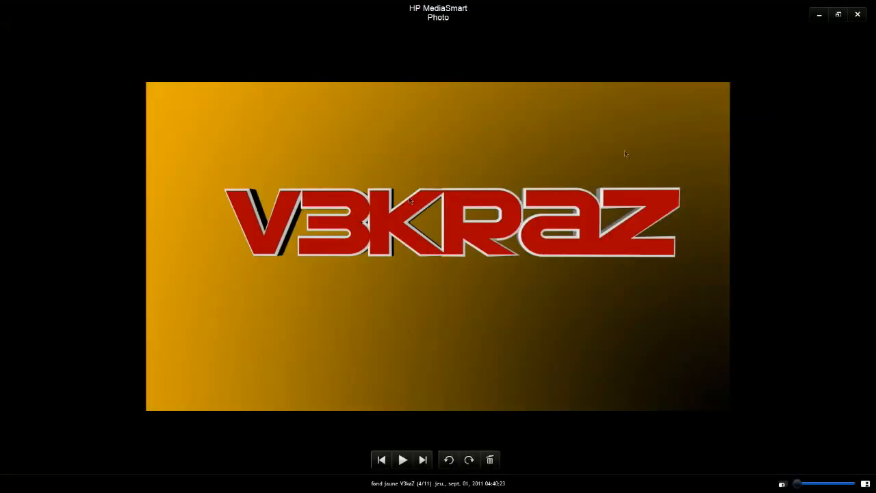
{"action": "left_click", "coordinate": [857, 14]}
Import the PNG V3kRaZ, fond jaune and fond jaune V3kaZ images from the Tuto eclat folder into the project.
{"action": "left_click", "coordinate": [791, 176]}
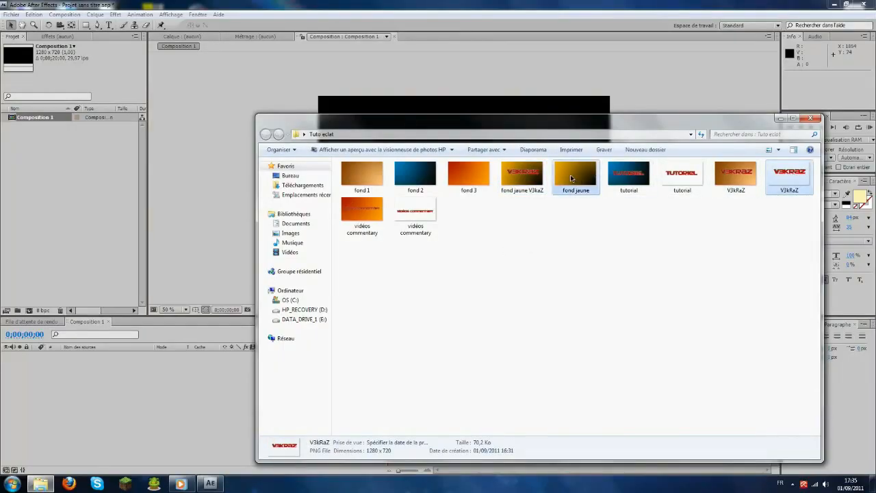
{"action": "left_click", "coordinate": [572, 182], "text": "ctrl"}
{"action": "left_click", "coordinate": [544, 179], "text": "ctrl"}
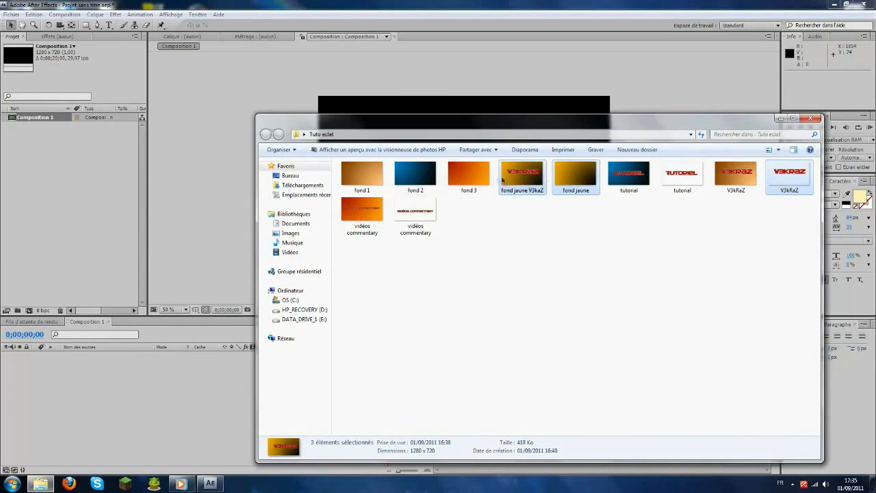
{"action": "left_click_drag", "start_coordinate": [538, 177], "coordinate": [30, 148]}
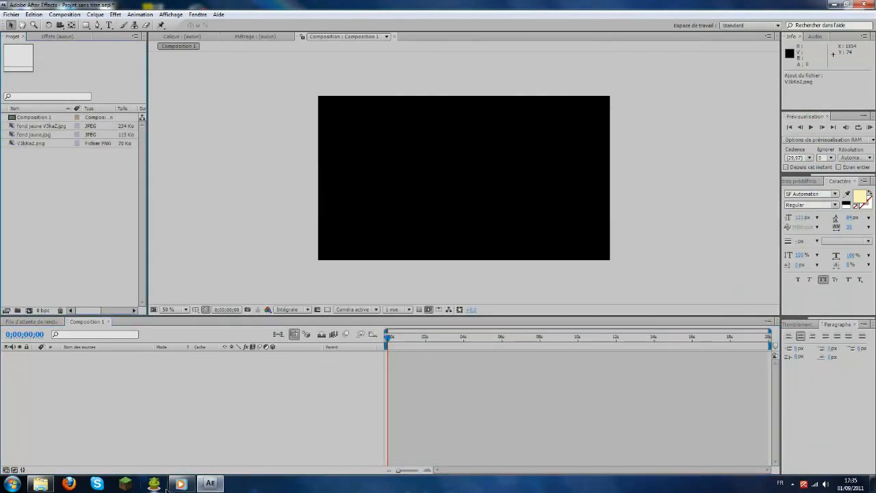
{"action": "left_click", "coordinate": [211, 484]}
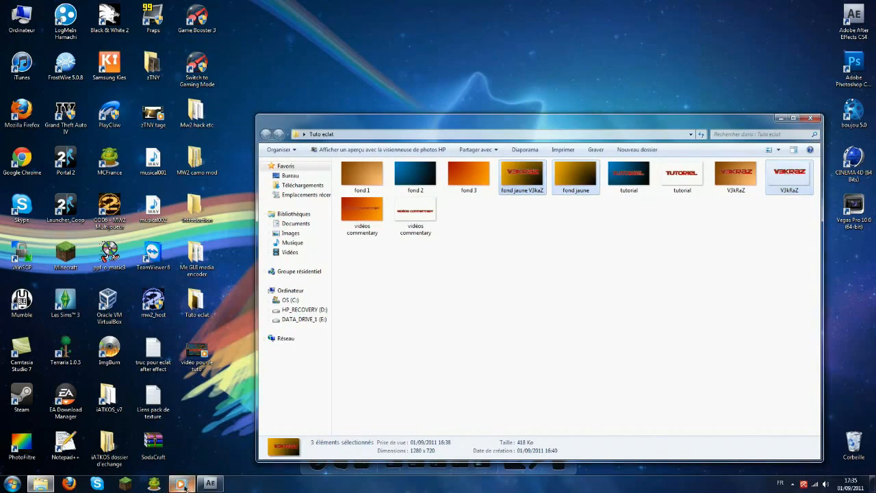
{"action": "left_click", "coordinate": [181, 484]}
{"action": "left_click", "coordinate": [772, 59]}
{"action": "left_click", "coordinate": [522, 173]}
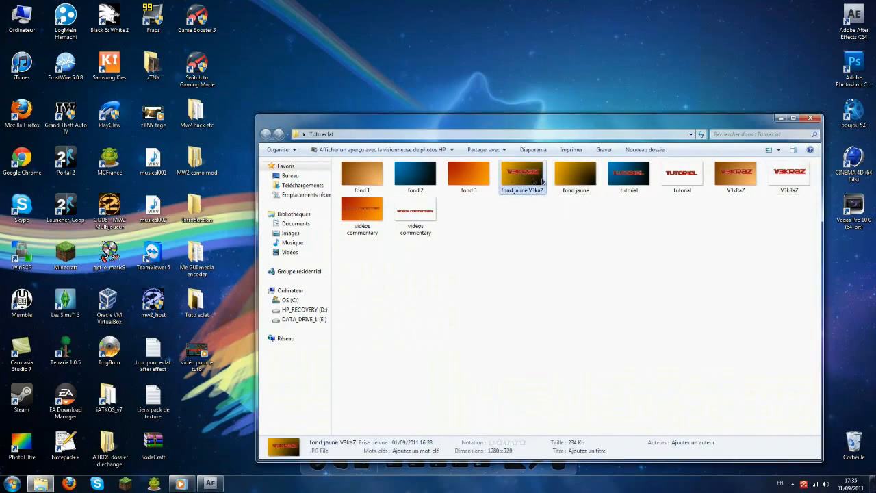
{"action": "left_click", "coordinate": [210, 484]}
Add fond jaune.jpg to the composition as the background and place V3kRaZ.png above it.
{"action": "left_click", "coordinate": [31, 144]}
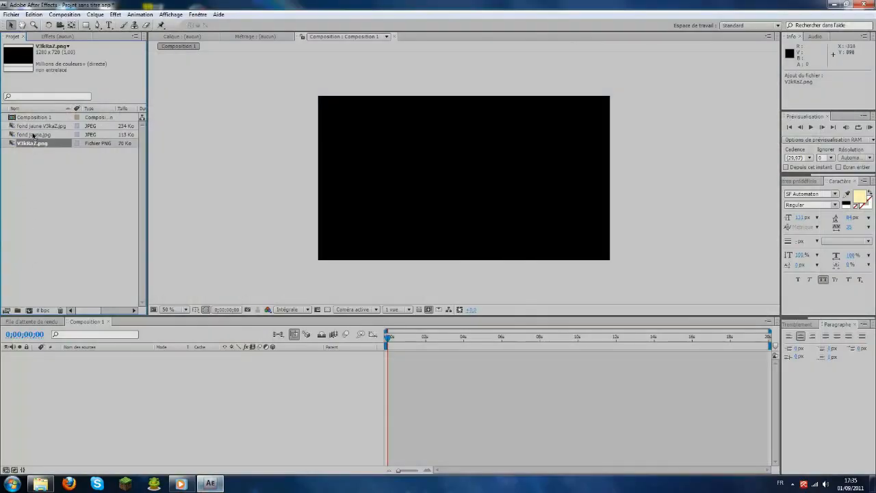
{"action": "left_click", "coordinate": [34, 134]}
{"action": "left_click_drag", "start_coordinate": [32, 135], "coordinate": [68, 363]}
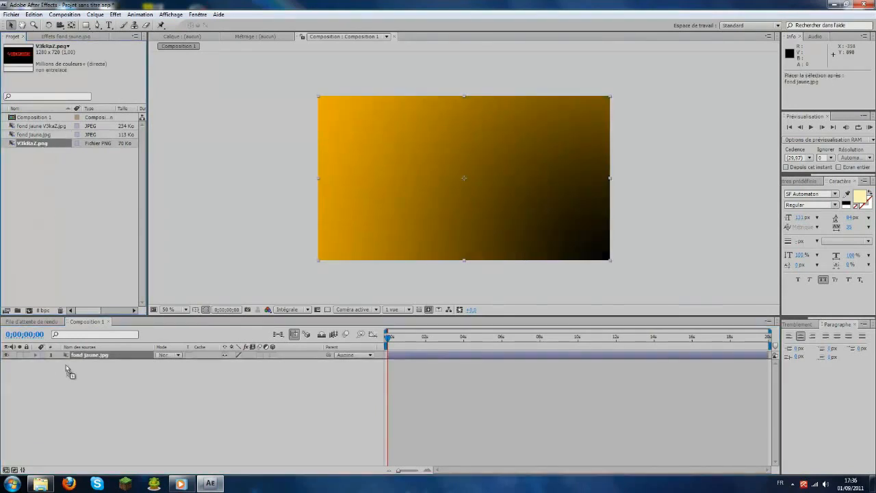
{"action": "left_click_drag", "start_coordinate": [78, 355], "coordinate": [80, 356]}
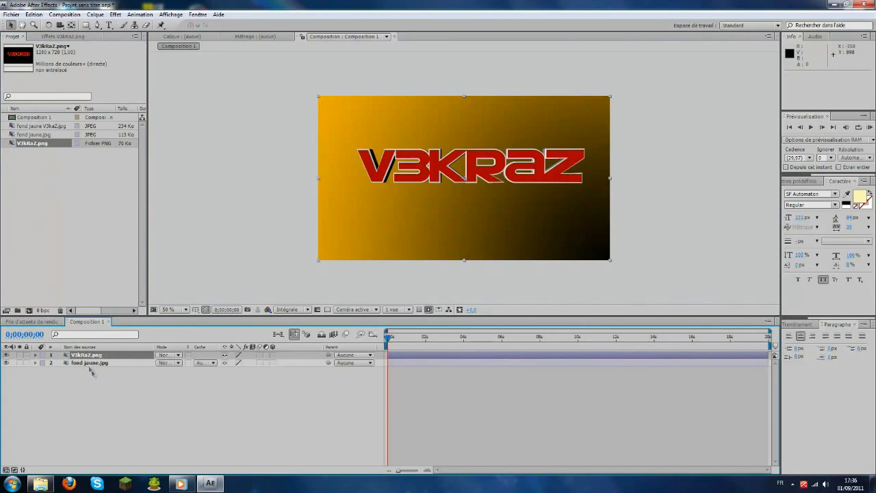
Enable Position and Scale keyframing on the V3kRaZ.png layer at the start of the composition.
{"action": "left_click", "coordinate": [36, 356]}
{"action": "left_click", "coordinate": [42, 362]}
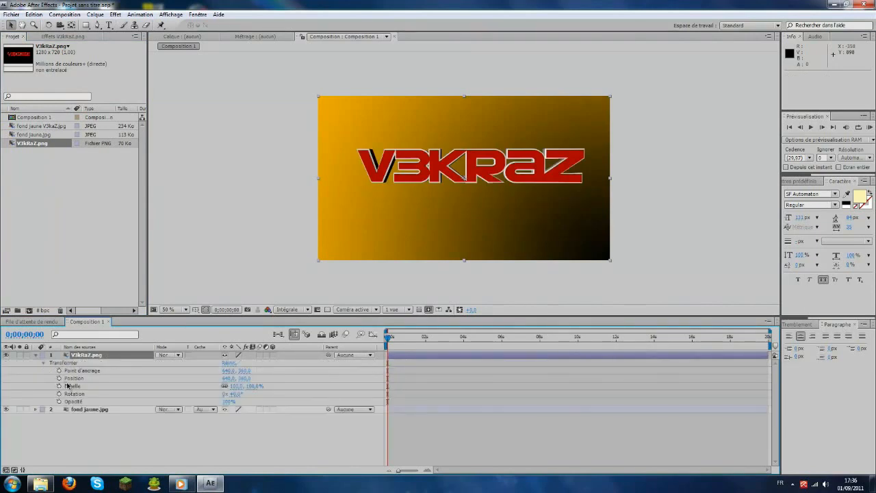
{"action": "left_click", "coordinate": [59, 377]}
{"action": "left_click", "coordinate": [59, 386]}
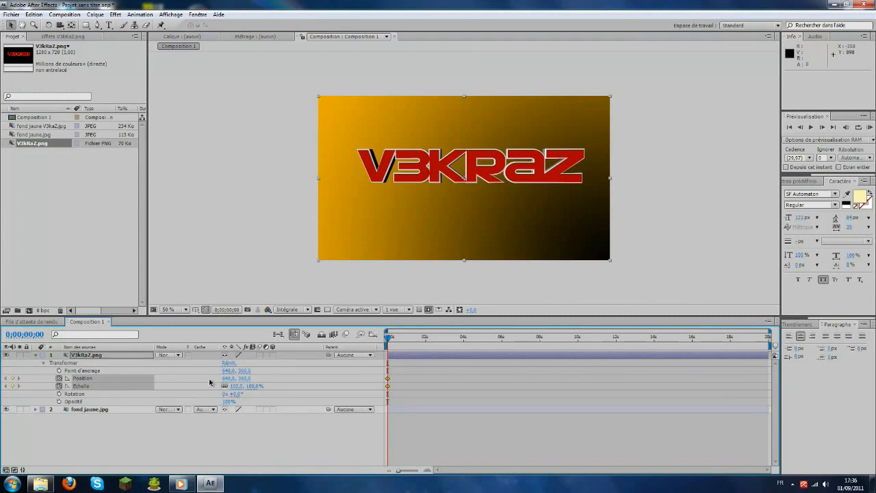
At 0;00;00;00, enlarge the V3kRaZ.png layer to about 3194% and shift its position until the logo is out of frame.
{"action": "left_click_drag", "start_coordinate": [236, 391], "coordinate": [446, 381]}
{"action": "left_click_drag", "start_coordinate": [244, 380], "coordinate": [405, 384]}
{"action": "left_click_drag", "start_coordinate": [237, 387], "coordinate": [701, 382]}
{"action": "left_click_drag", "start_coordinate": [245, 380], "coordinate": [442, 385]}
{"action": "left_click_drag", "start_coordinate": [226, 380], "coordinate": [835, 365]}
{"action": "left_click_drag", "start_coordinate": [245, 378], "coordinate": [470, 369]}
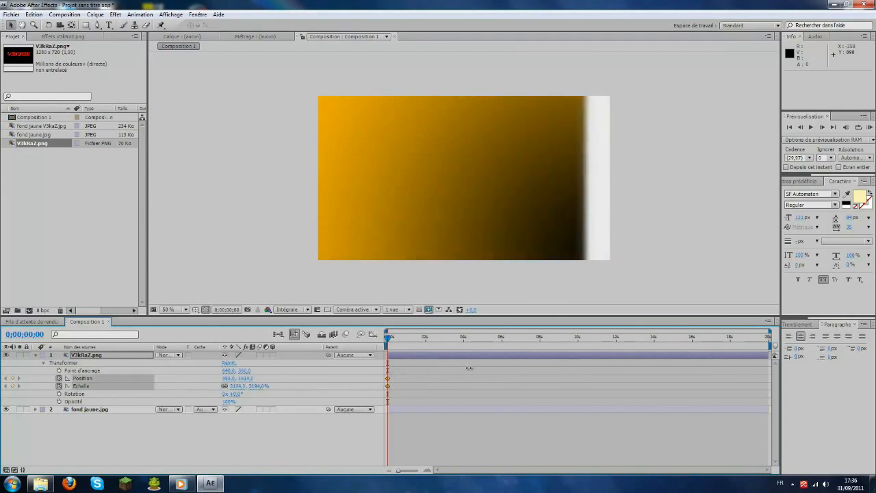
{"action": "left_click_drag", "start_coordinate": [223, 385], "coordinate": [304, 380]}
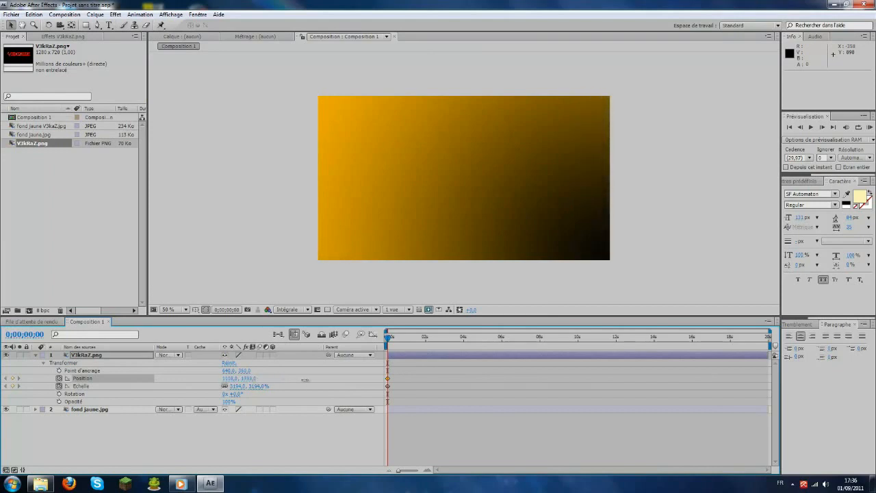
At 0;00;01;01, keyframe V3kRaZ.png at position 640, 360 and scale 100%, and preview the zoom-in animation.
{"action": "left_click_drag", "start_coordinate": [388, 340], "coordinate": [407, 338]}
{"action": "left_click", "coordinate": [229, 378]}
{"action": "type", "text": "640"}
{"action": "left_click", "coordinate": [277, 386]}
{"action": "left_click", "coordinate": [247, 378]}
{"action": "type", "text": "3"}
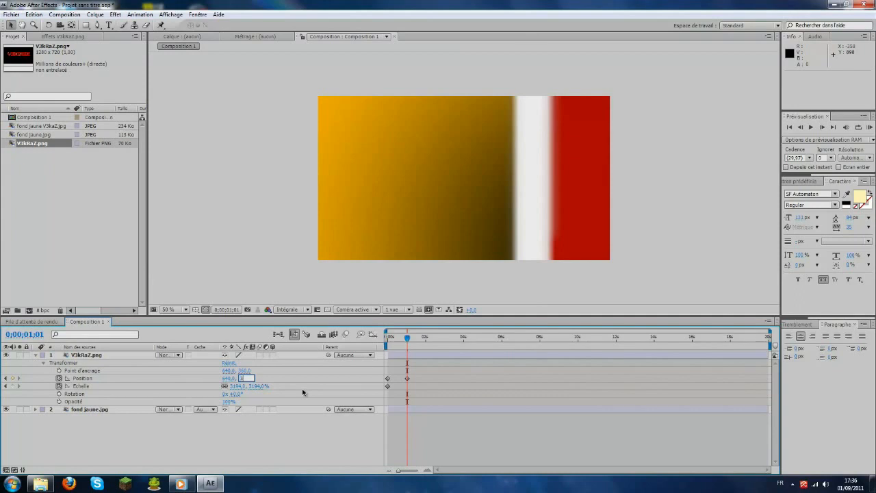
{"action": "type", "text": "60"}
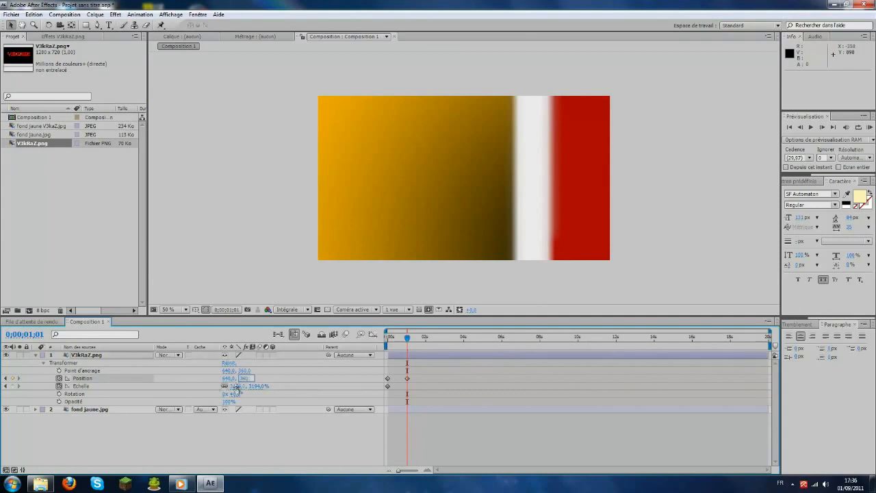
{"action": "left_click", "coordinate": [236, 387]}
{"action": "type", "text": "100"}
{"action": "key", "text": "Return"}
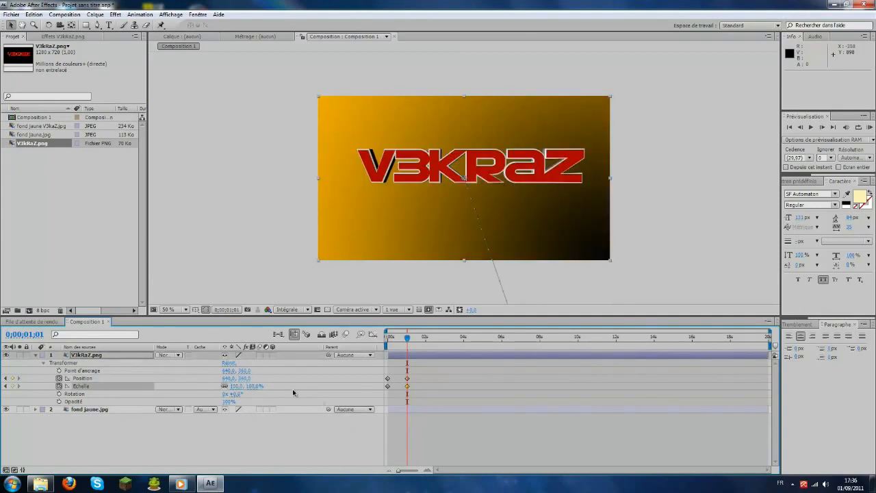
{"action": "key", "text": "KP_0"}
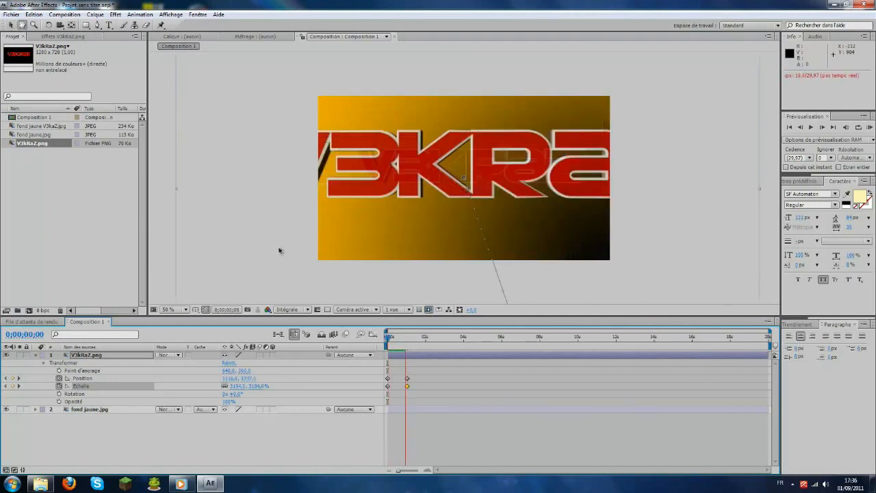
Trim the V3kRaZ.png and fond jaune.jpg layers to end at 0;00;01;01.
{"action": "left_click_drag", "start_coordinate": [422, 339], "coordinate": [407, 338]}
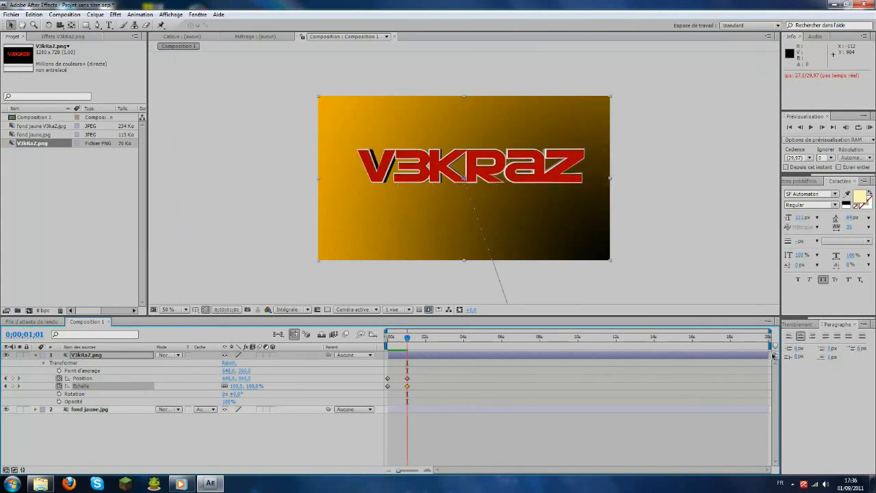
{"action": "left_click_drag", "start_coordinate": [765, 355], "coordinate": [406, 361]}
{"action": "left_click_drag", "start_coordinate": [767, 410], "coordinate": [409, 414]}
Add fond jaune V3kaZ.jpg as the bottom layer, running from about one second to about 0;00;04;21.
{"action": "left_click_drag", "start_coordinate": [41, 127], "coordinate": [65, 416]}
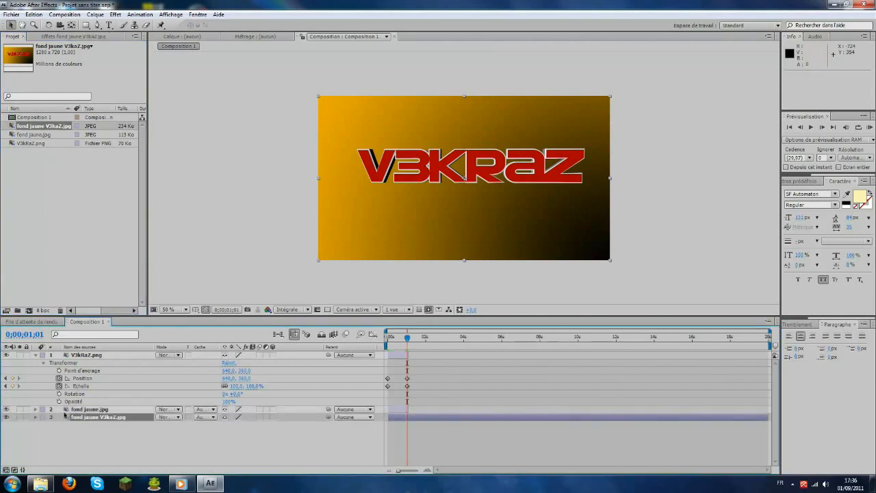
{"action": "left_click", "coordinate": [7, 410]}
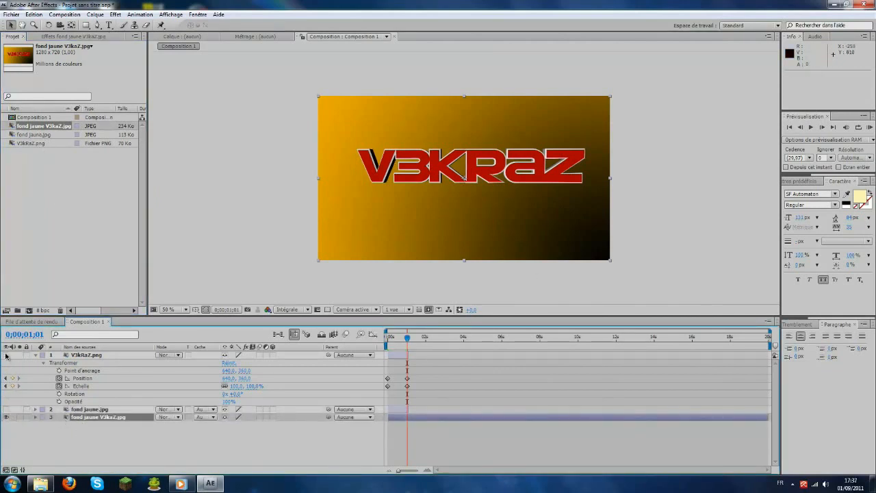
{"action": "mouse_move", "coordinate": [433, 421]}
{"action": "left_mouse_down"}
{"action": "mouse_move", "coordinate": [452, 420]}
{"action": "mouse_move", "coordinate": [421, 422]}
{"action": "left_mouse_up"}
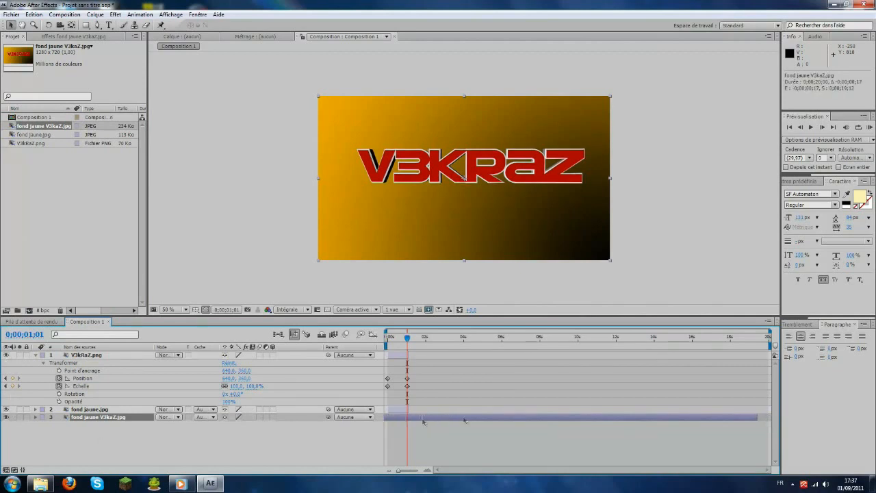
{"action": "left_click_drag", "start_coordinate": [756, 416], "coordinate": [457, 419]}
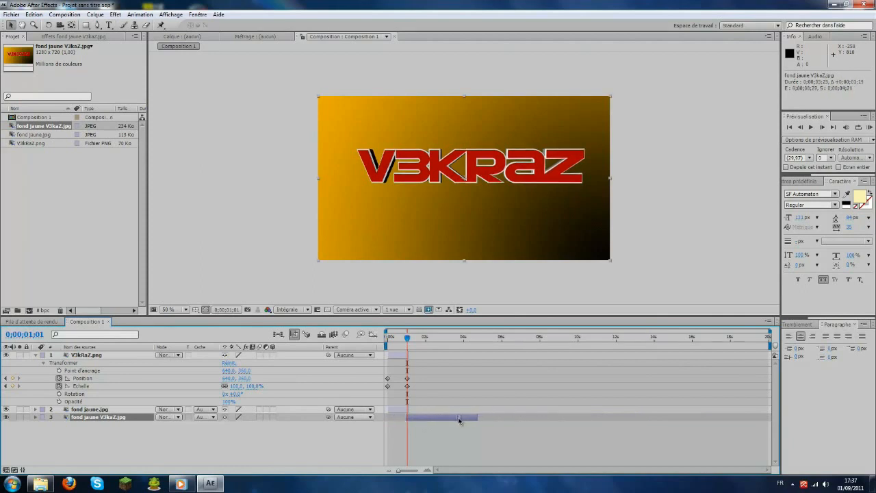
Play the composition from its start to check the transition between the animated logo and the still image.
{"action": "left_click_drag", "start_coordinate": [408, 338], "coordinate": [362, 338]}
{"action": "key", "text": "space"}
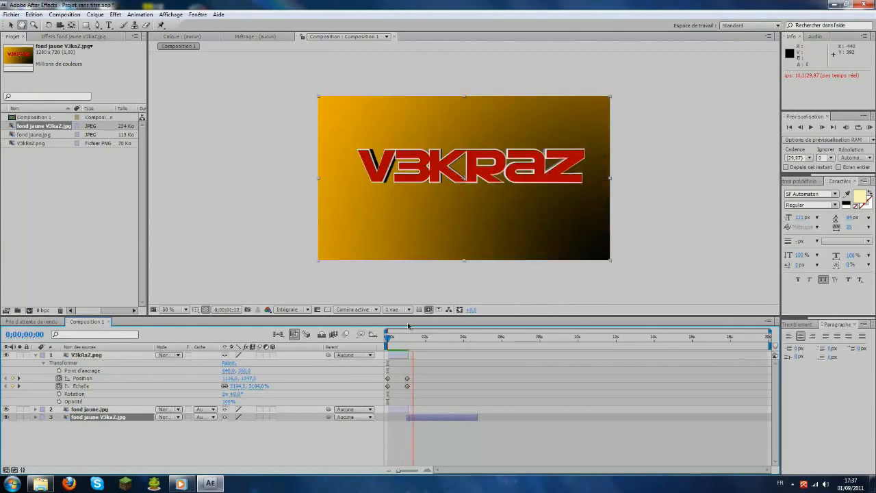
{"action": "key", "text": "space"}
At 0;00;01;01, apply the Eclat simulation effect to the fond jaune V3kaZ.jpg layer.
{"action": "left_click_drag", "start_coordinate": [439, 339], "coordinate": [408, 344]}
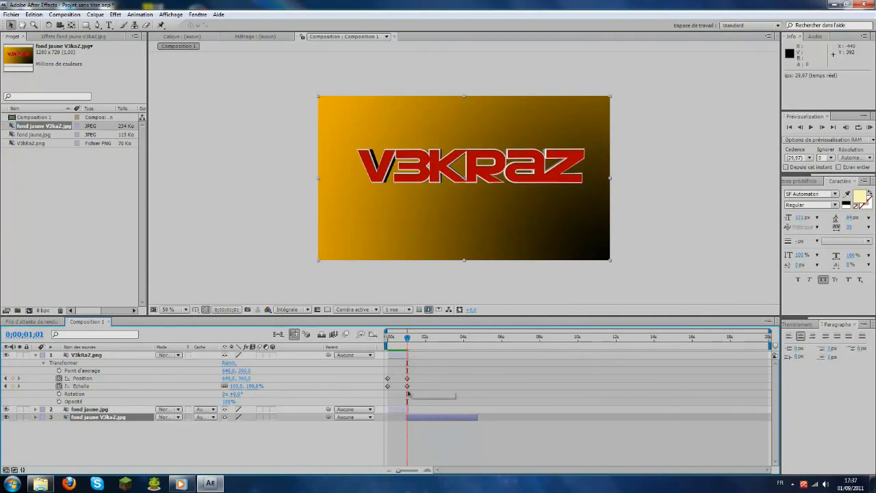
{"action": "left_click", "coordinate": [93, 420]}
{"action": "left_click", "coordinate": [116, 15]}
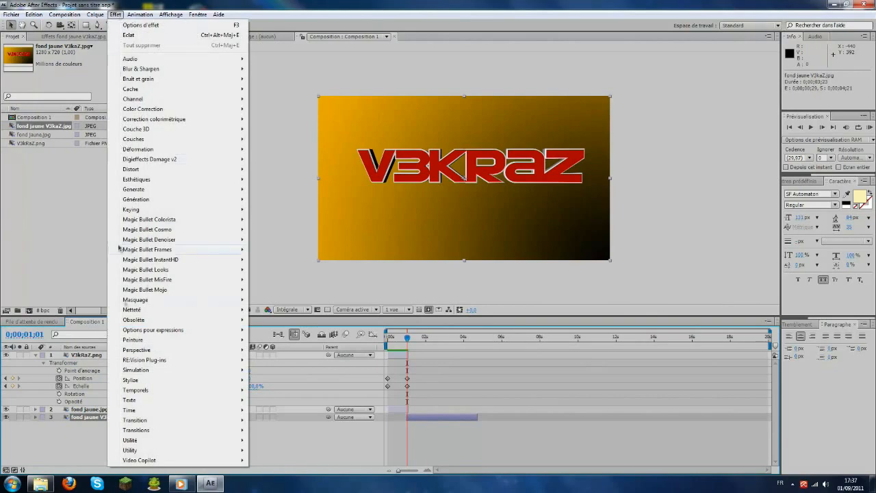
{"action": "mouse_move", "coordinate": [170, 371]}
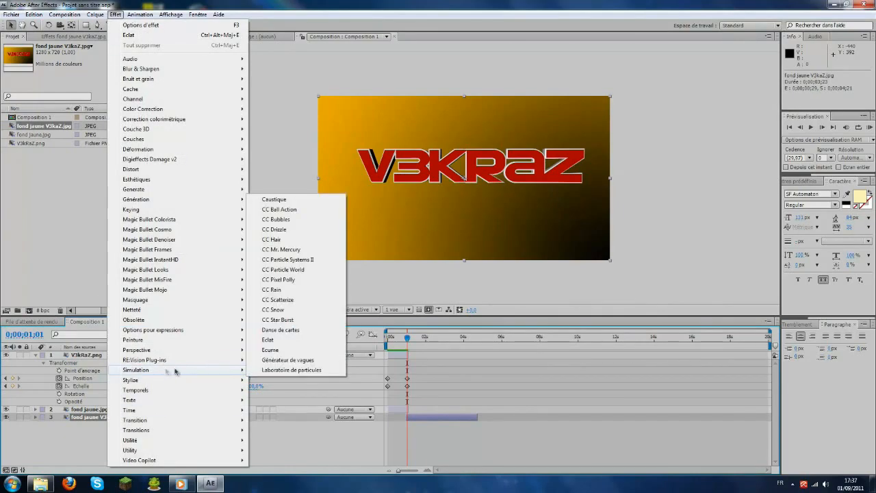
{"action": "left_click", "coordinate": [282, 341]}
Move the playhead to 0;00;01;13 and set the Eclat effect's Afficher option to Rendu.
{"action": "left_click_drag", "start_coordinate": [407, 340], "coordinate": [414, 338]}
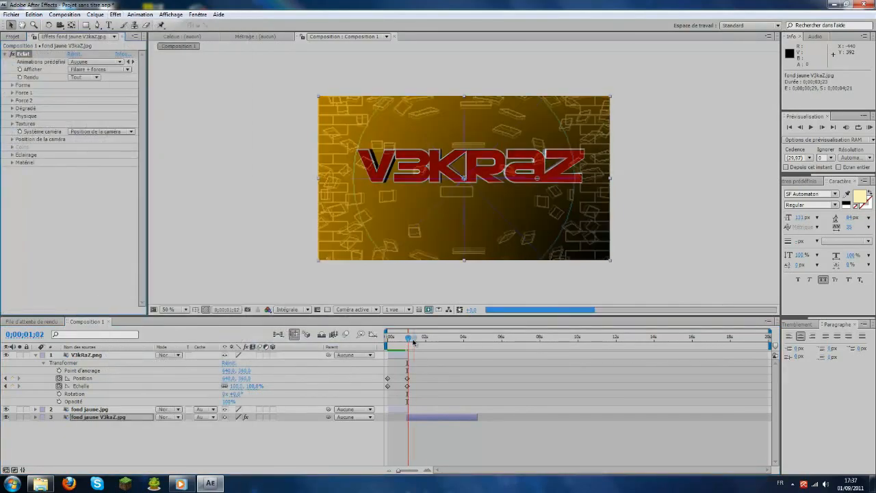
{"action": "left_click", "coordinate": [123, 70]}
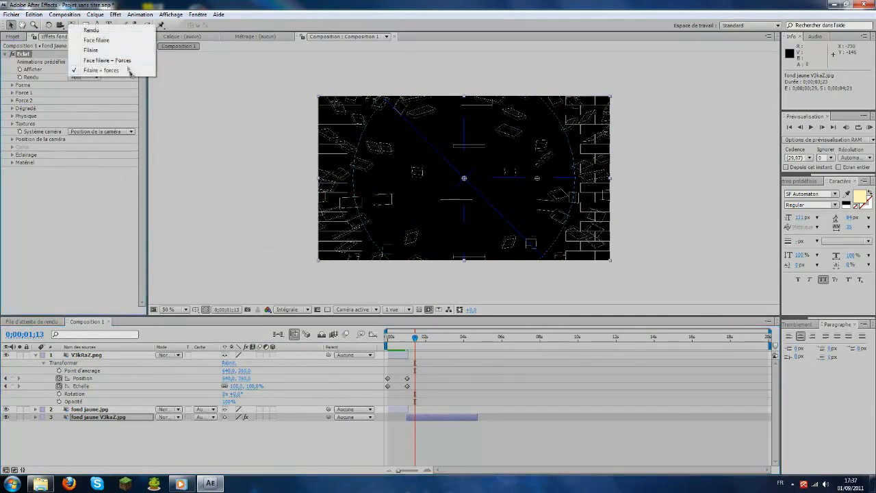
{"action": "left_click", "coordinate": [54, 79]}
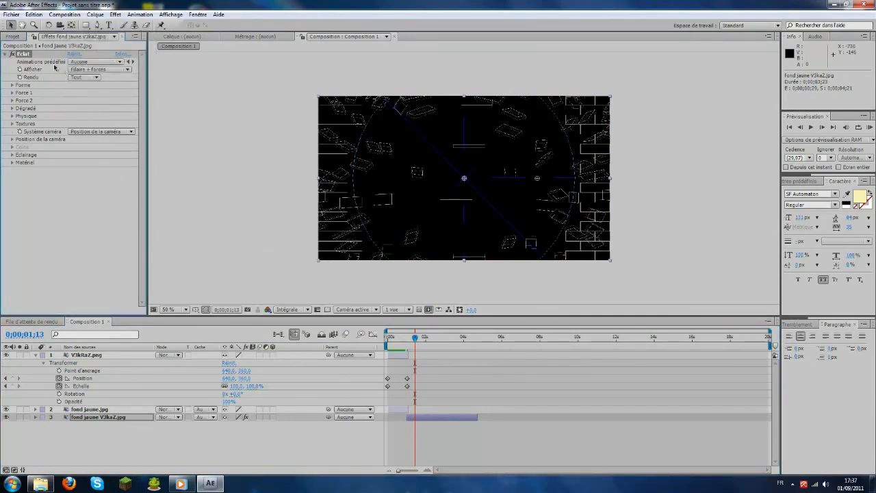
{"action": "left_click", "coordinate": [123, 70]}
{"action": "left_click", "coordinate": [106, 29]}
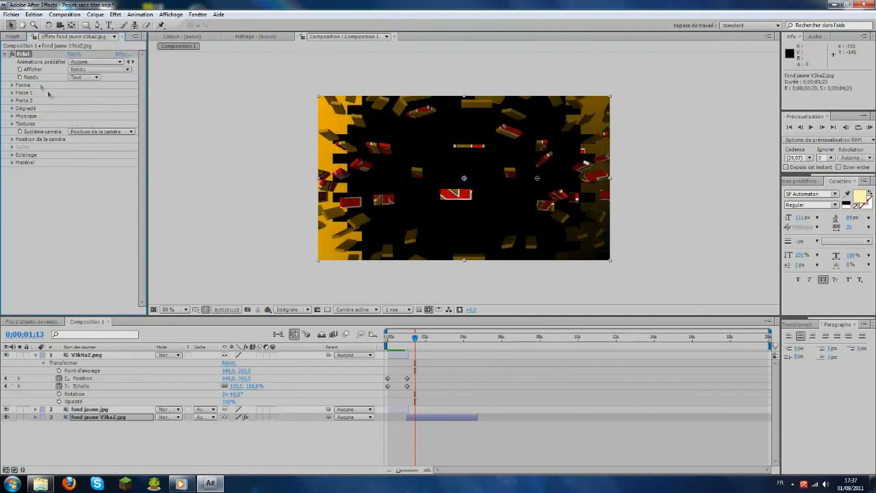
In the Eclat effect's Forme settings, set the Motif to Verre and the extrusion depth to about 0,16.
{"action": "left_click", "coordinate": [12, 84]}
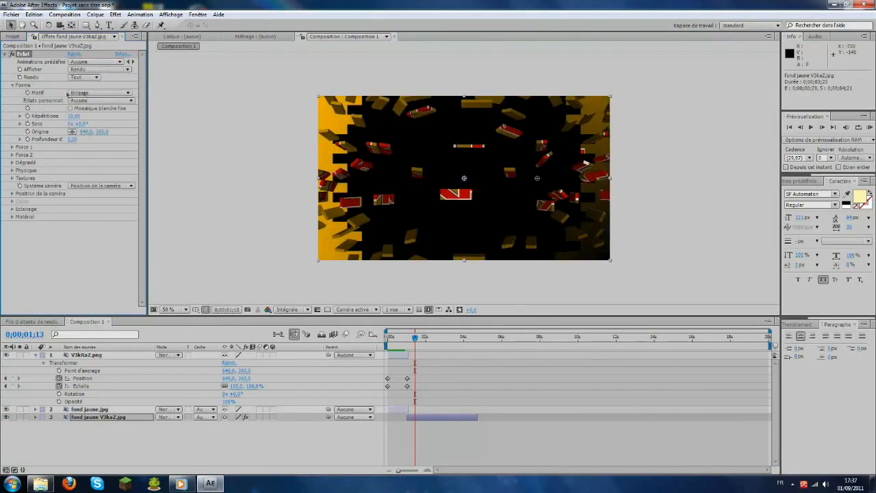
{"action": "left_click", "coordinate": [93, 94]}
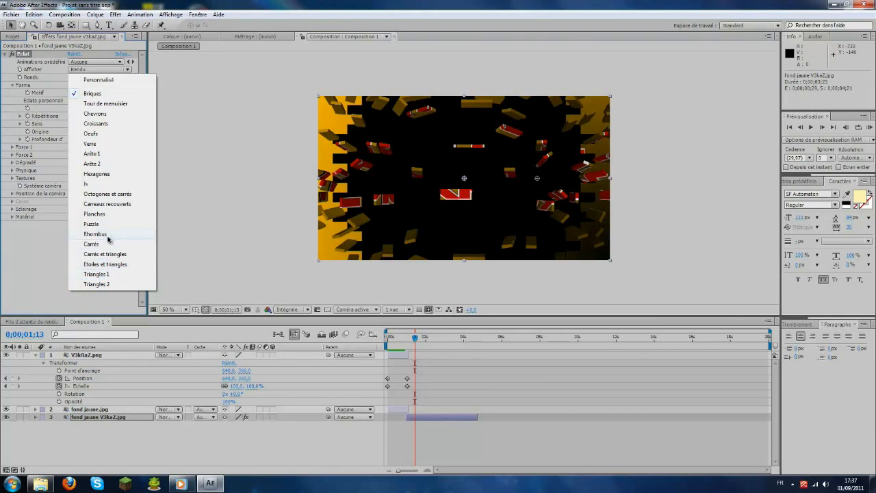
{"action": "left_click", "coordinate": [112, 144]}
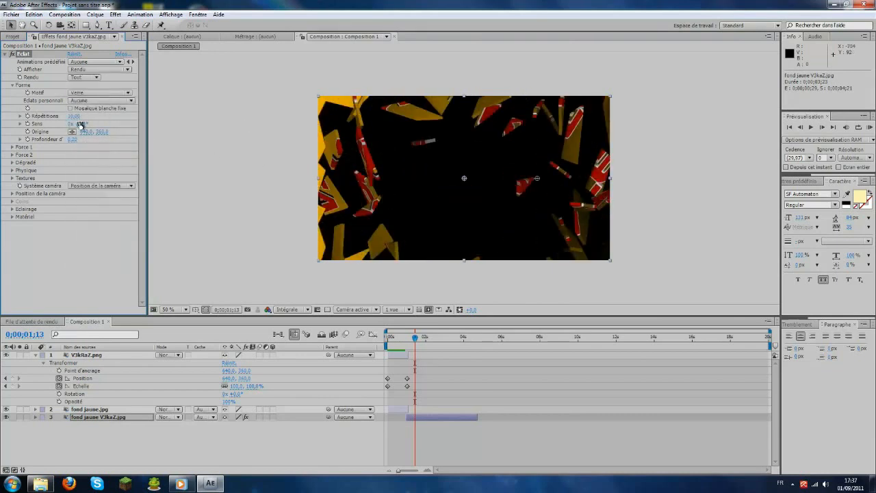
{"action": "mouse_move", "coordinate": [72, 139]}
{"action": "left_mouse_down"}
{"action": "mouse_move", "coordinate": [82, 139]}
{"action": "mouse_move", "coordinate": [63, 139]}
{"action": "mouse_move", "coordinate": [89, 141]}
{"action": "mouse_move", "coordinate": [72, 139]}
{"action": "left_mouse_up"}
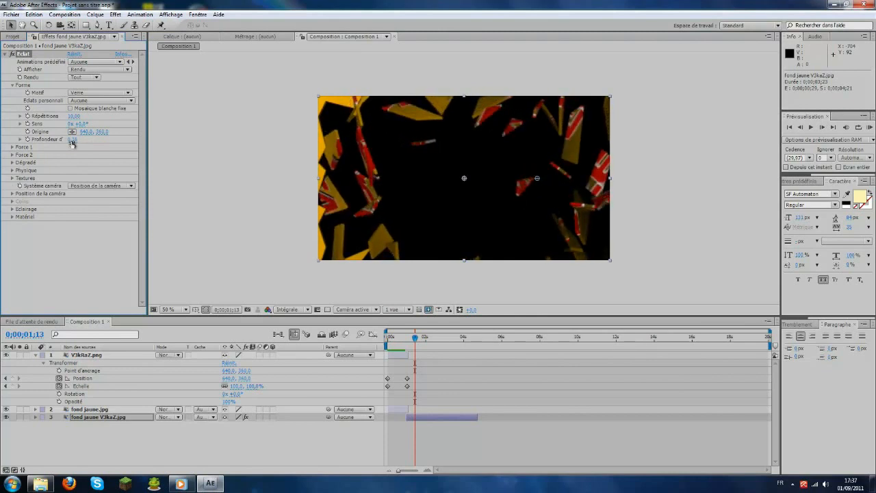
In the Eclat effect's Force 1 settings, raise Rayon to about 2,41 and Force to about 10.
{"action": "left_click", "coordinate": [11, 148]}
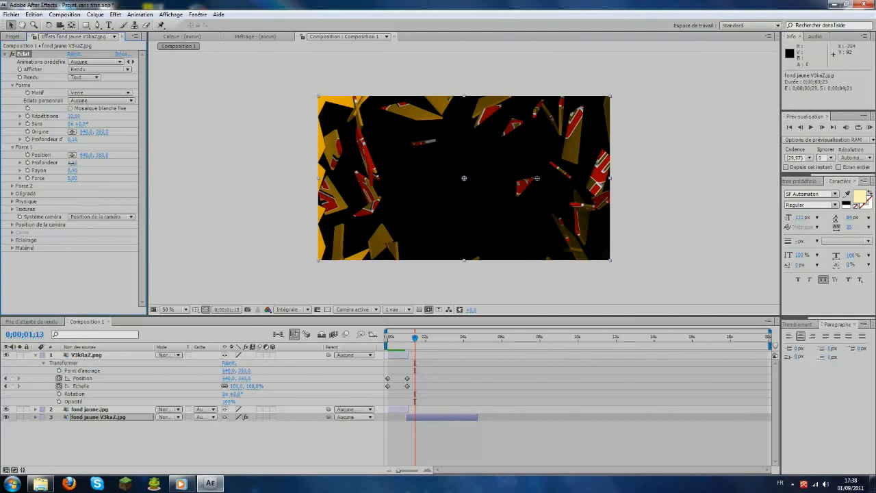
{"action": "mouse_move", "coordinate": [72, 162]}
{"action": "left_mouse_down"}
{"action": "mouse_move", "coordinate": [91, 163]}
{"action": "mouse_move", "coordinate": [76, 174]}
{"action": "left_mouse_up"}
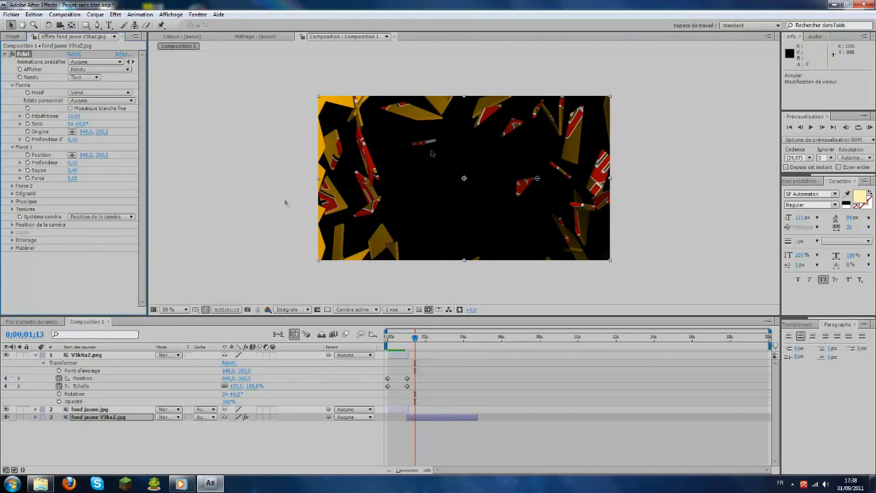
{"action": "left_click_drag", "start_coordinate": [73, 171], "coordinate": [167, 170]}
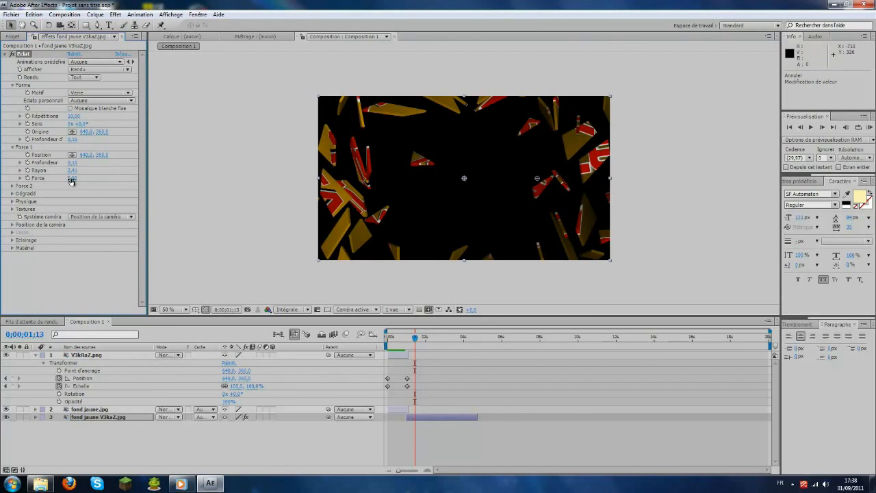
{"action": "left_click_drag", "start_coordinate": [71, 180], "coordinate": [92, 178]}
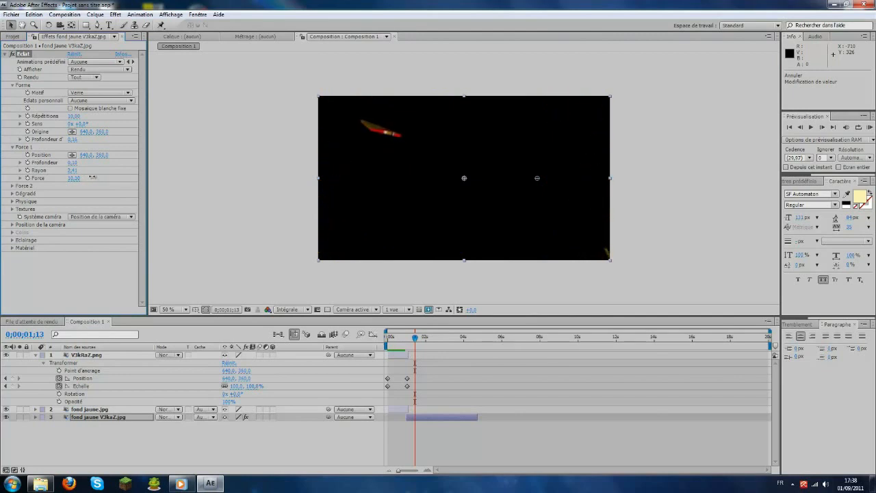
Preview the shatter from the start and trim the end of the fond jaune V3kaZ.jpg layer to about three seconds.
{"action": "left_click_drag", "start_coordinate": [414, 338], "coordinate": [349, 336]}
{"action": "key", "text": "space"}
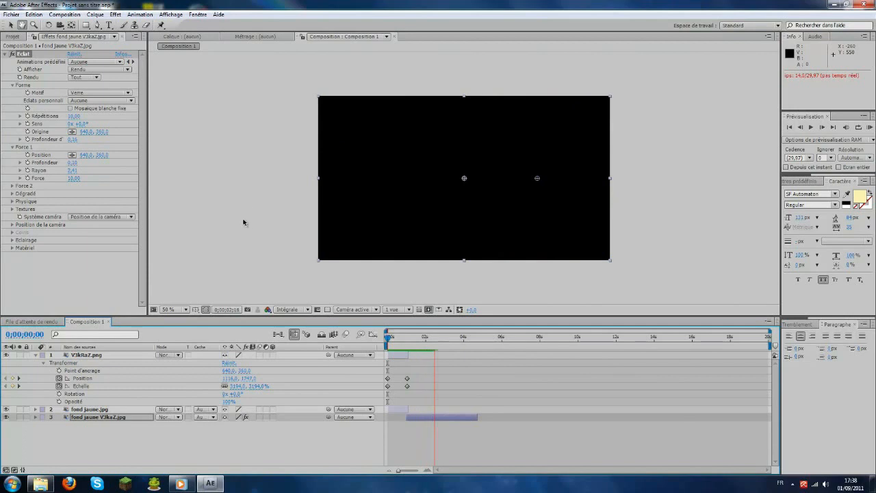
{"action": "left_click", "coordinate": [442, 338]}
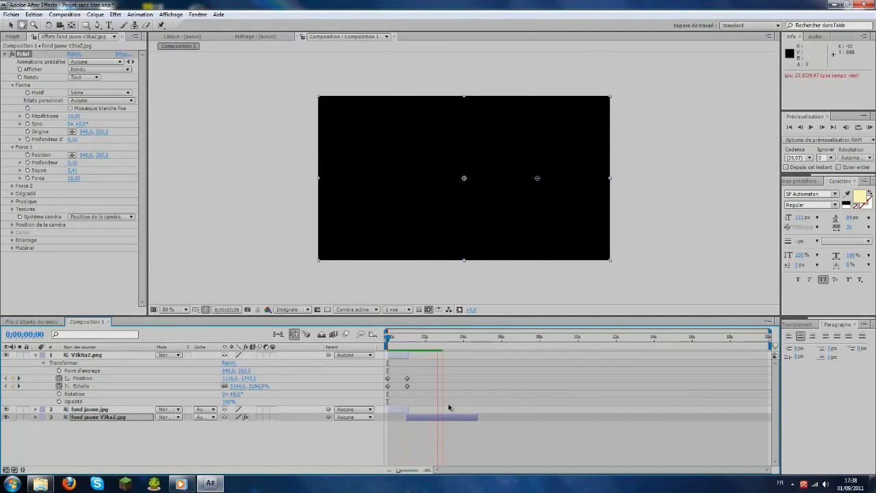
{"action": "left_click", "coordinate": [446, 338]}
{"action": "left_click_drag", "start_coordinate": [478, 416], "coordinate": [446, 416]}
{"action": "left_click_drag", "start_coordinate": [447, 339], "coordinate": [375, 335]}
{"action": "key", "text": "space"}
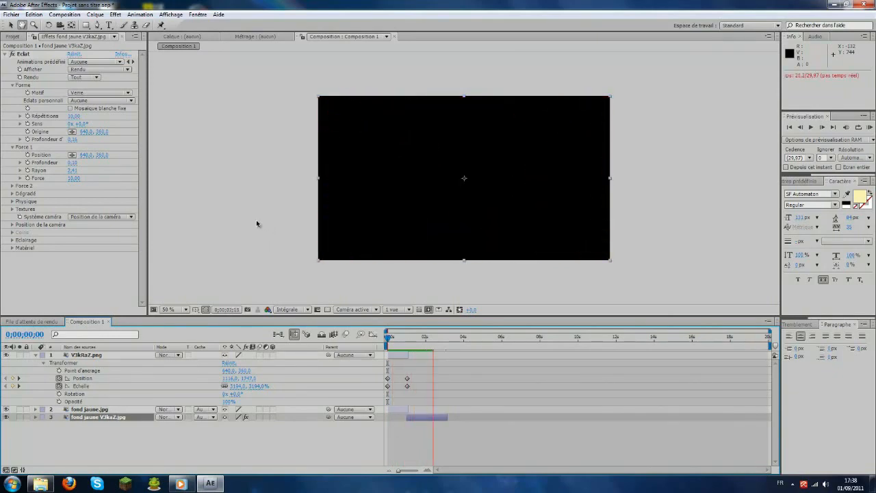
Import fond 2, tutorial.jpg and tutorial.png from the Tuto eclat folder into the project.
{"action": "left_click", "coordinate": [36, 355]}
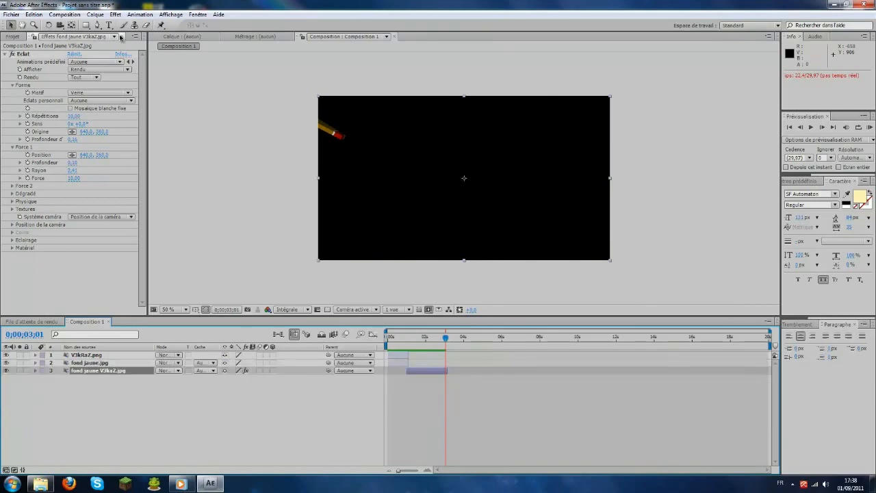
{"action": "left_click", "coordinate": [121, 36]}
{"action": "left_click", "coordinate": [43, 483]}
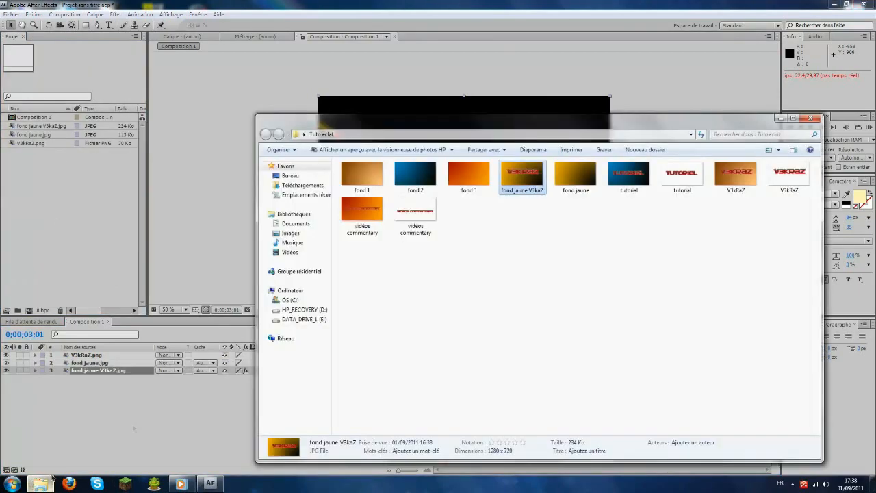
{"action": "left_click_drag", "start_coordinate": [509, 128], "coordinate": [514, 109]}
{"action": "left_click", "coordinate": [688, 156]}
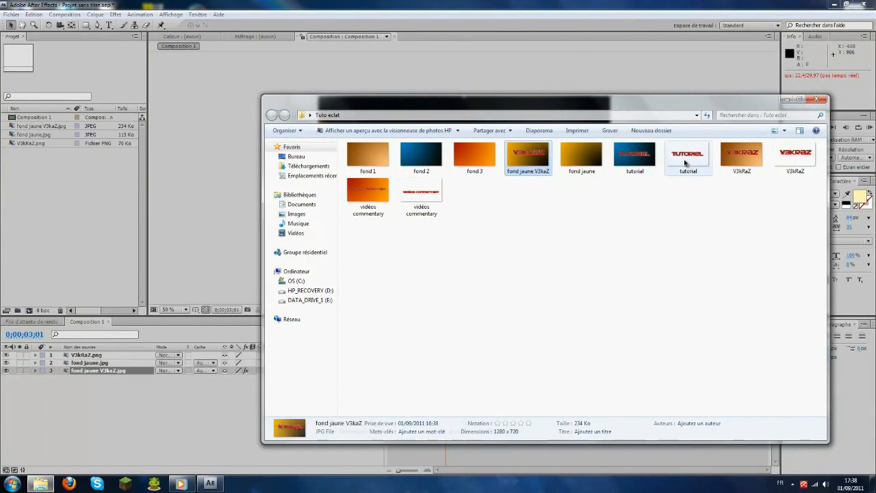
{"action": "left_click", "coordinate": [635, 156]}
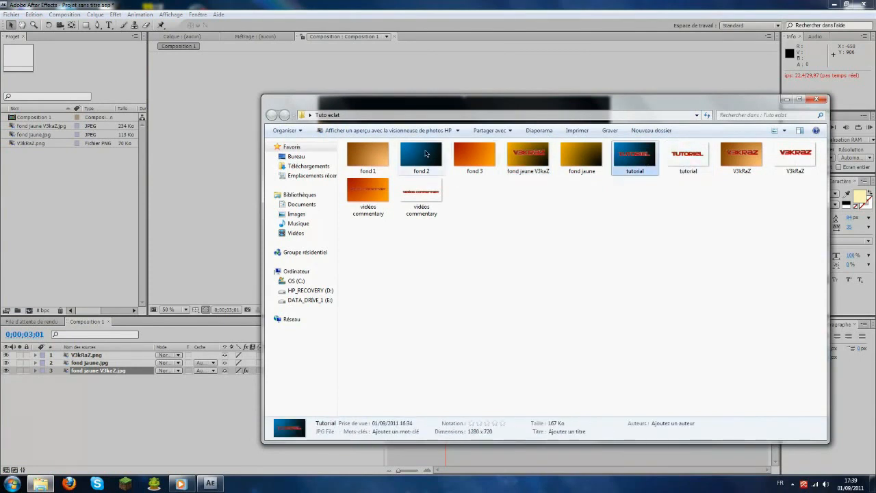
{"action": "left_click", "coordinate": [425, 154]}
{"action": "left_click", "coordinate": [634, 158], "text": "ctrl"}
{"action": "left_click", "coordinate": [688, 156], "text": "ctrl"}
{"action": "left_click_drag", "start_coordinate": [688, 156], "coordinate": [48, 183]}
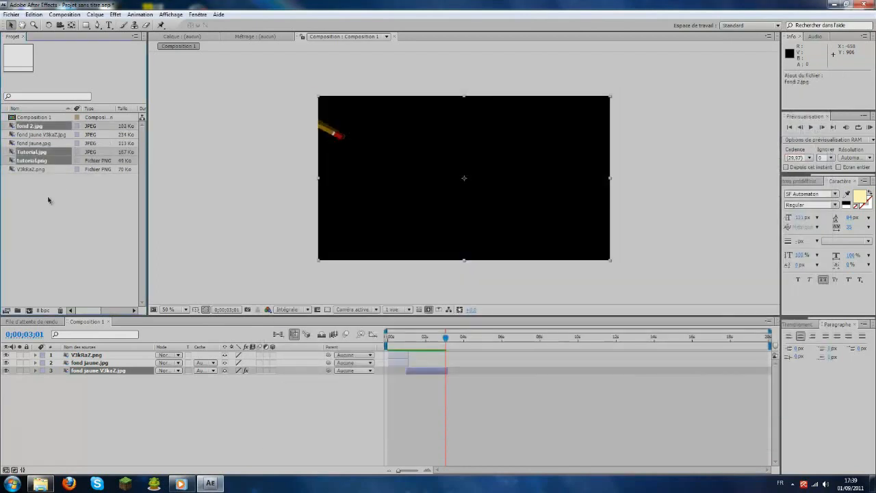
Add fond 2.jpg to the composition as the bottom layer and place tutorial.png directly above it.
{"action": "left_click", "coordinate": [37, 150]}
{"action": "left_click_drag", "start_coordinate": [38, 131], "coordinate": [62, 404]}
{"action": "left_click_drag", "start_coordinate": [34, 161], "coordinate": [84, 376]}
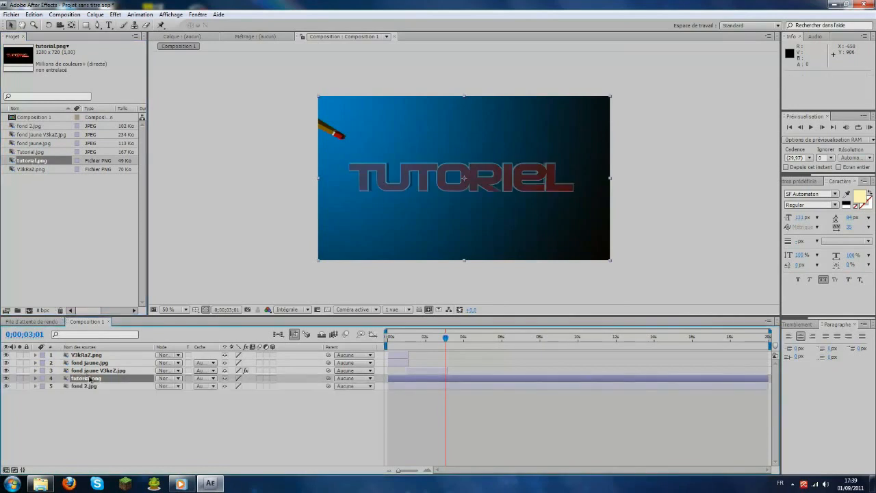
Shorten tutorial.png and fond 2.jpg and shift both to start at about one second, ending near 0;00;06;22 and 0;00;08;15.
{"action": "left_click", "coordinate": [35, 379]}
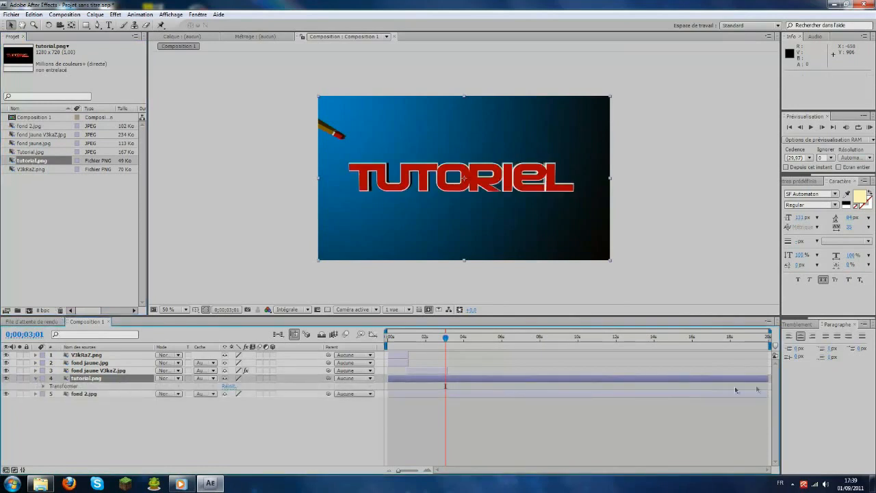
{"action": "left_click_drag", "start_coordinate": [768, 377], "coordinate": [486, 380]}
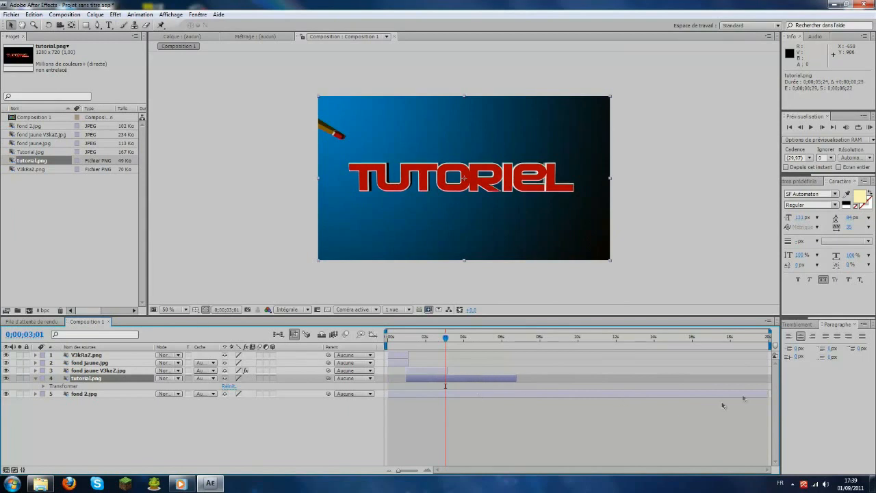
{"action": "left_click_drag", "start_coordinate": [766, 393], "coordinate": [530, 396]}
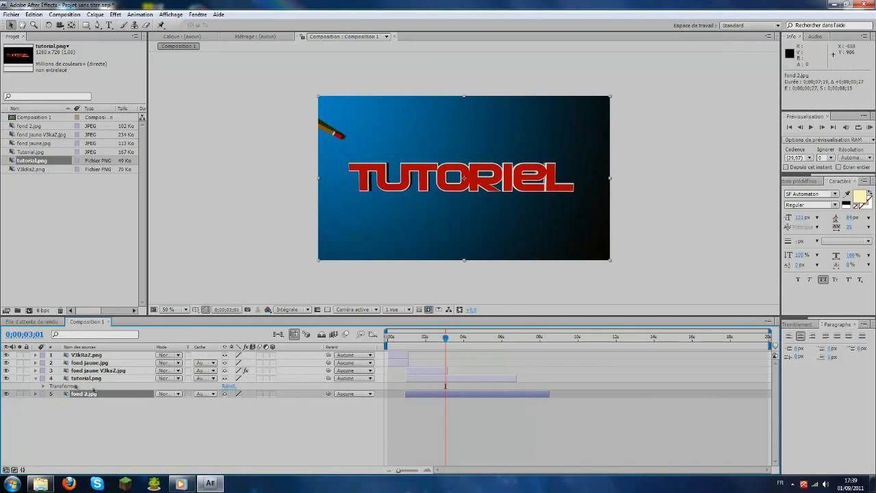
At 0;00;03;01, keyframe tutorial.png's Position and Echelle, enlarging it to over 3000% with a horizontal position of about 1776.
{"action": "left_click", "coordinate": [42, 386]}
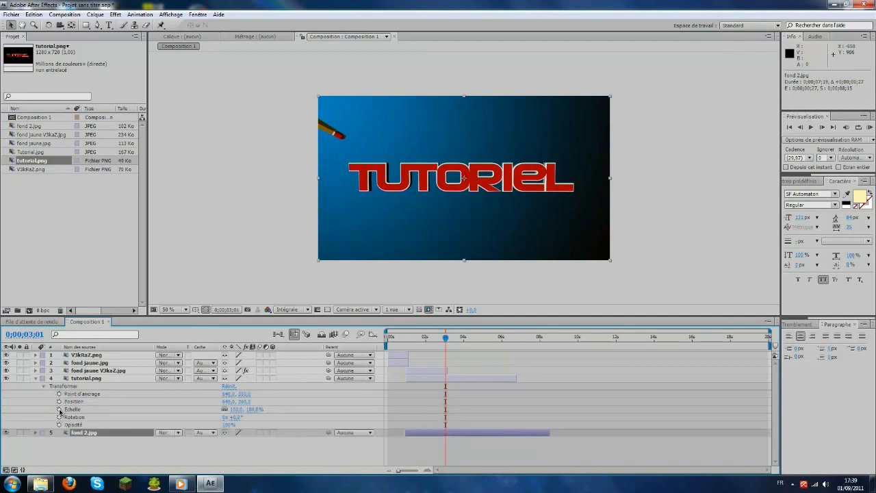
{"action": "left_click", "coordinate": [59, 409]}
{"action": "left_click", "coordinate": [59, 402]}
{"action": "left_click_drag", "start_coordinate": [234, 409], "coordinate": [344, 406]}
{"action": "left_click_drag", "start_coordinate": [230, 404], "coordinate": [513, 409]}
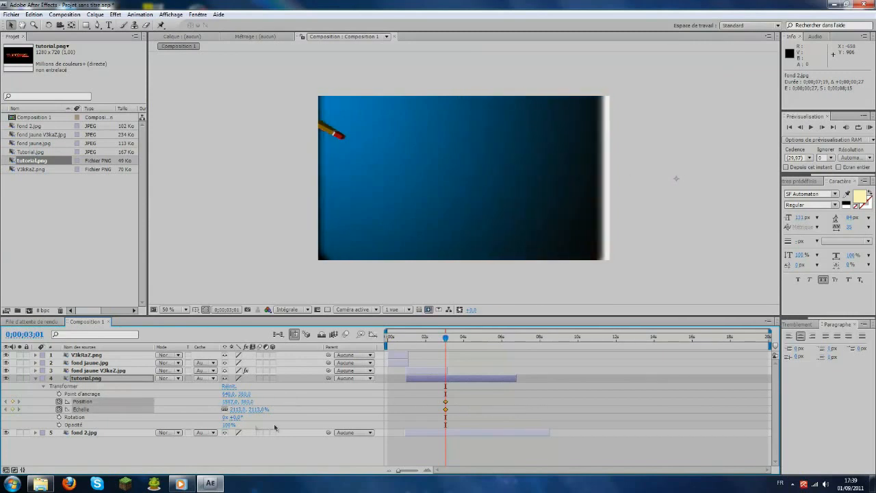
{"action": "left_click_drag", "start_coordinate": [241, 410], "coordinate": [658, 396]}
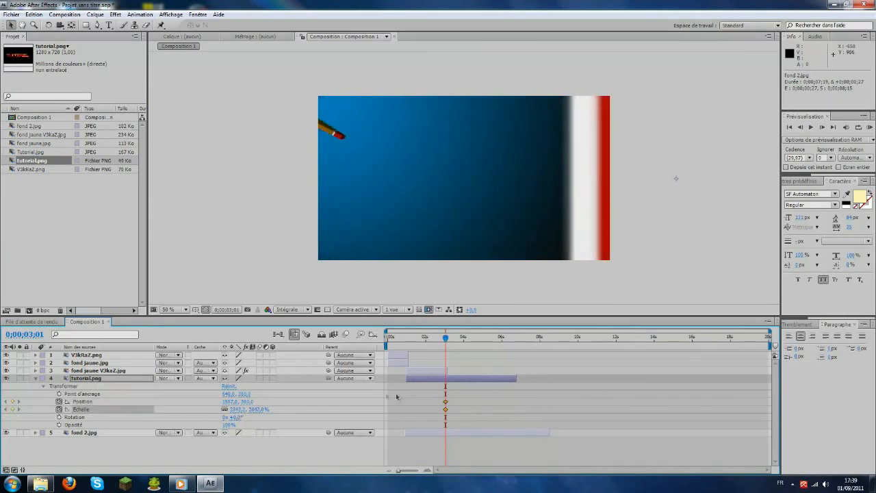
{"action": "left_click_drag", "start_coordinate": [218, 403], "coordinate": [326, 408]}
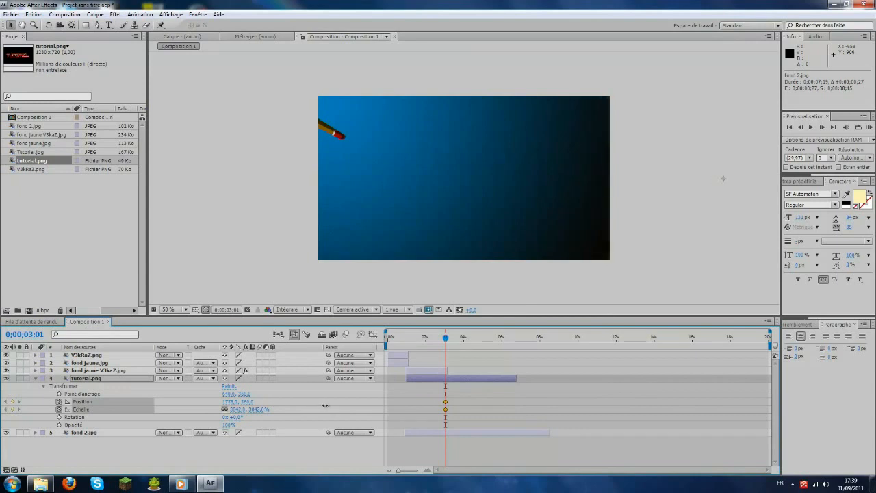
At 0;00;04;11, set tutorial.png's horizontal position to 640 and its Echelle to 100%.
{"action": "left_click_drag", "start_coordinate": [461, 339], "coordinate": [472, 341]}
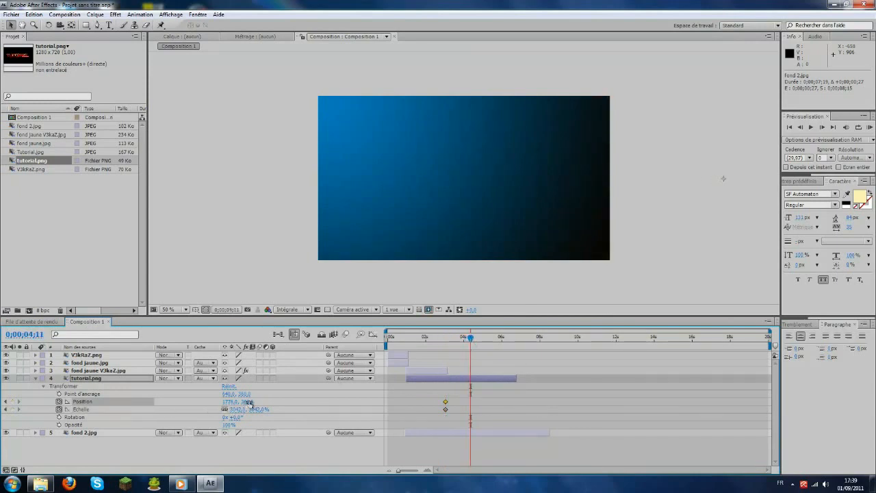
{"action": "type", "text": "640"}
{"action": "left_click", "coordinate": [236, 409]}
{"action": "type", "text": "100"}
{"action": "left_click", "coordinate": [259, 421]}
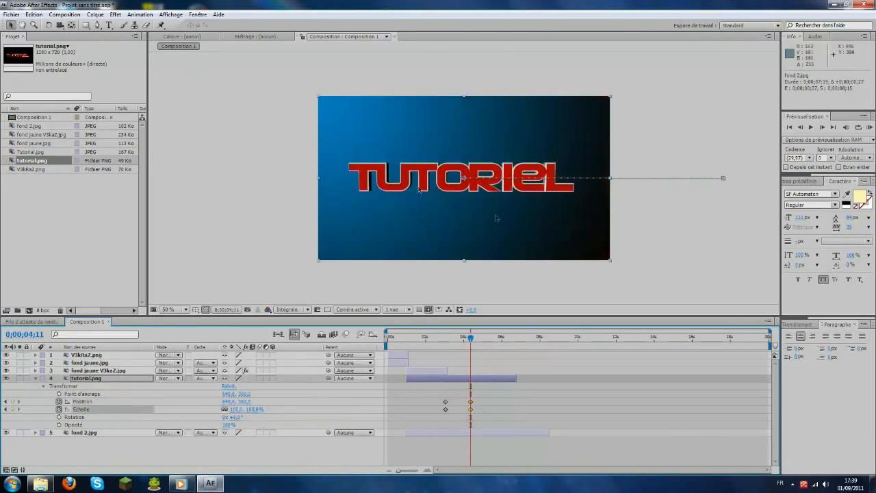
Preview the title zoom and shift all tutorial.png keyframes earlier so that they start at about 0;00;01;11.
{"action": "left_click_drag", "start_coordinate": [470, 341], "coordinate": [406, 315]}
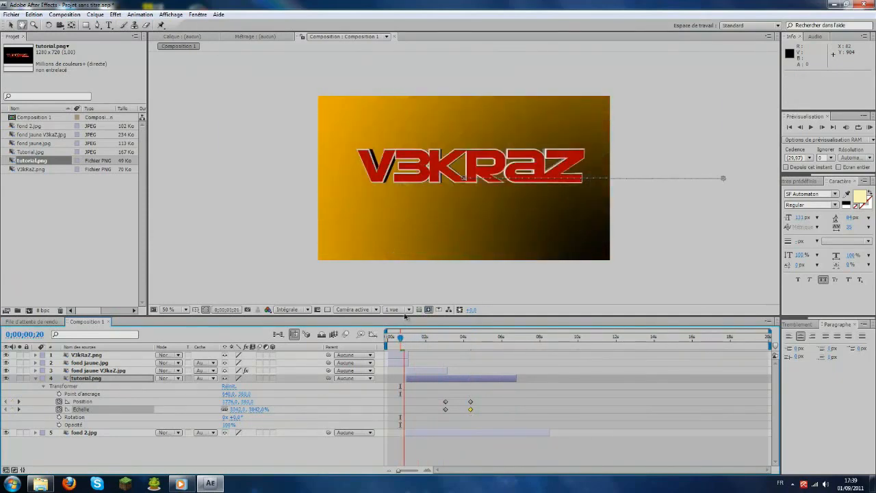
{"action": "key", "text": "space"}
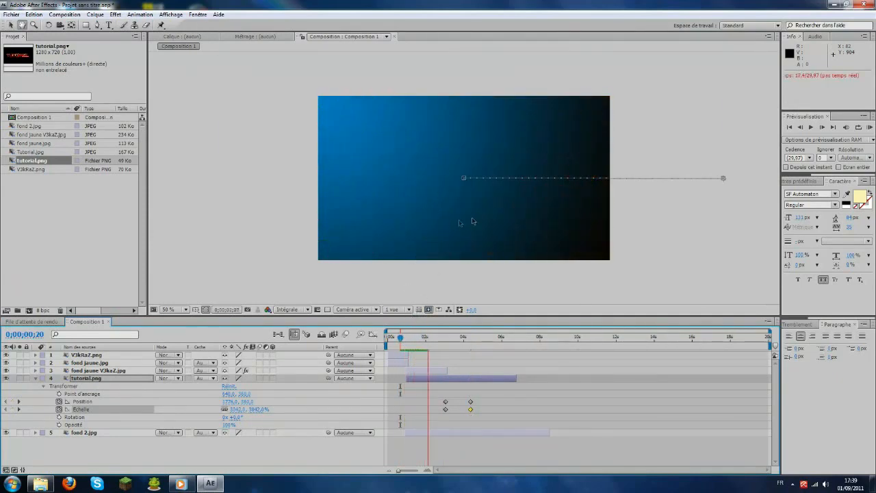
{"action": "key", "text": "space"}
{"action": "left_click_drag", "start_coordinate": [485, 417], "coordinate": [414, 402]}
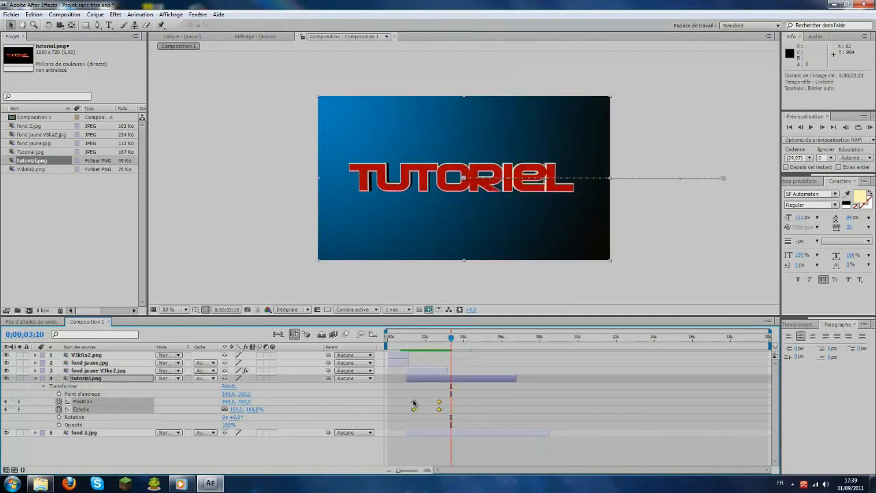
Play the composition and move tutorial.png's final Position and Echelle keyframes to 0;00;01;29 for a faster zoom, checking it with another playback.
{"action": "left_click_drag", "start_coordinate": [453, 338], "coordinate": [388, 338]}
{"action": "key", "text": "space"}
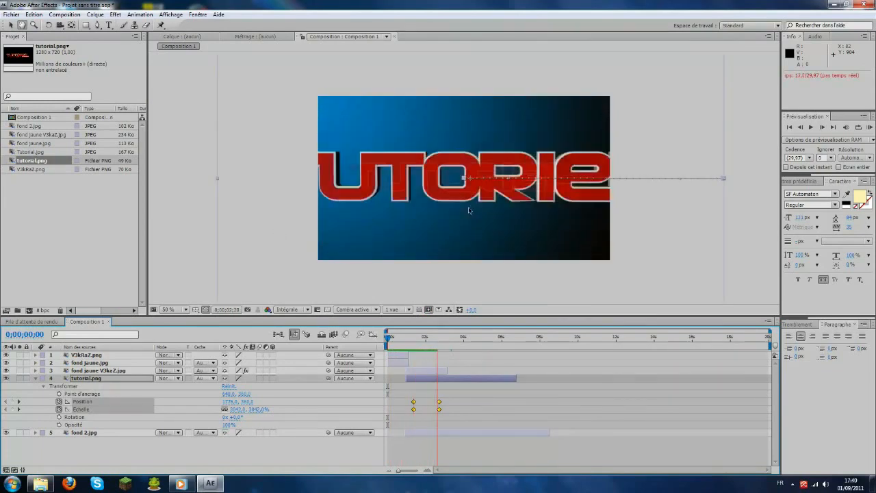
{"action": "key", "text": "space"}
{"action": "left_click_drag", "start_coordinate": [439, 404], "coordinate": [430, 403]}
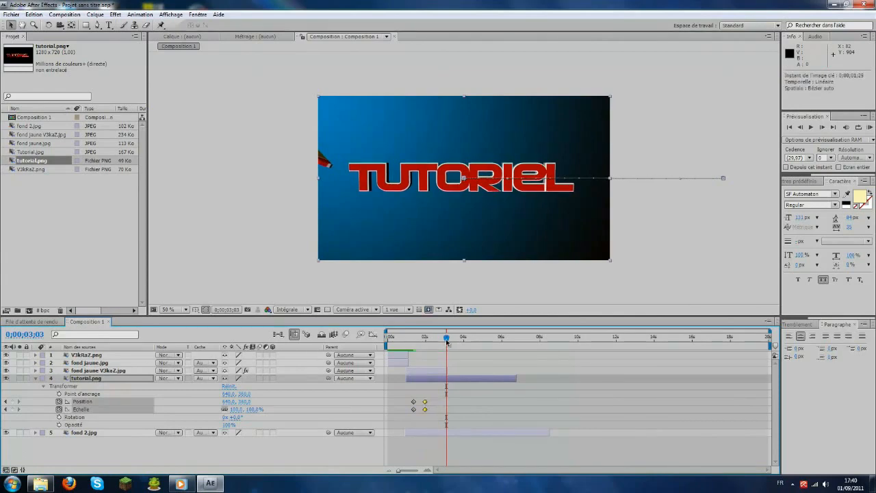
{"action": "key", "text": "space"}
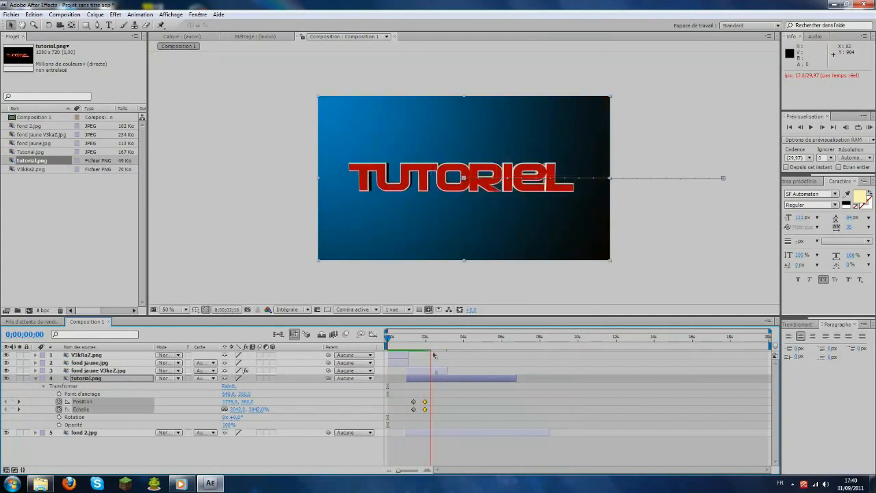
Move the playhead to 0;00;01;29 and trim the ends of tutorial.png and fond 2.jpg to about two seconds.
{"action": "left_click_drag", "start_coordinate": [436, 341], "coordinate": [427, 340]}
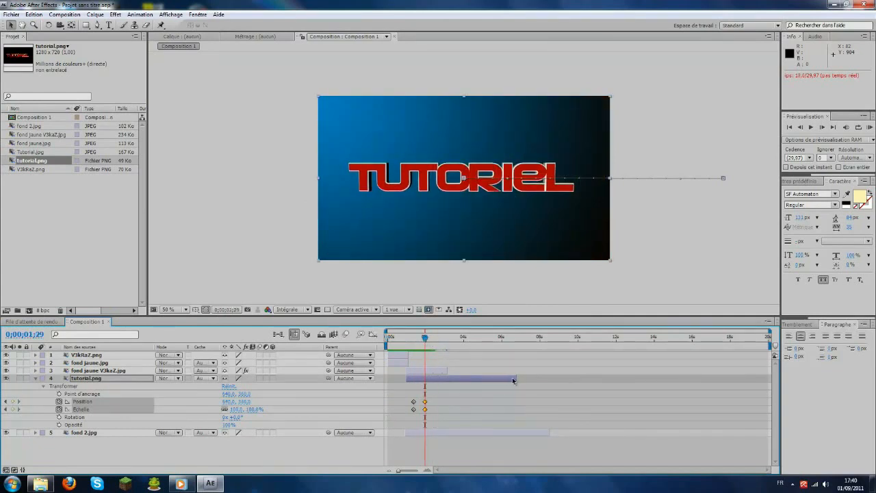
{"action": "left_click_drag", "start_coordinate": [515, 378], "coordinate": [441, 379]}
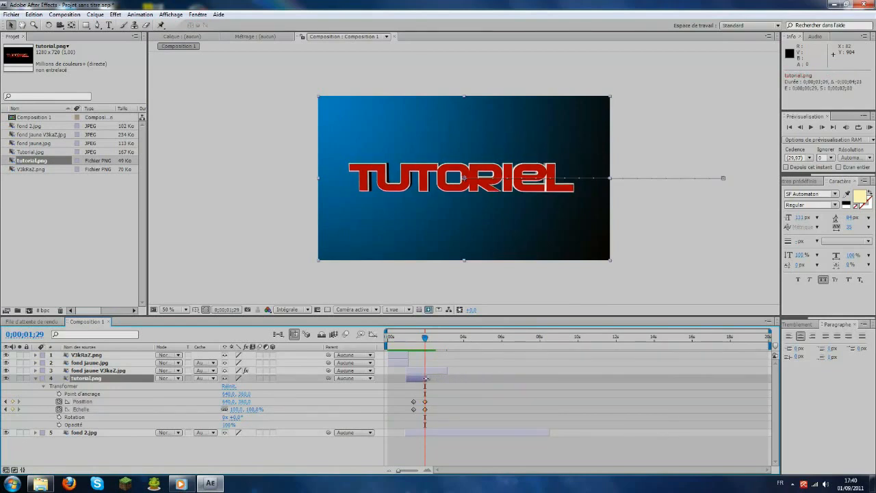
{"action": "left_click_drag", "start_coordinate": [546, 439], "coordinate": [426, 435]}
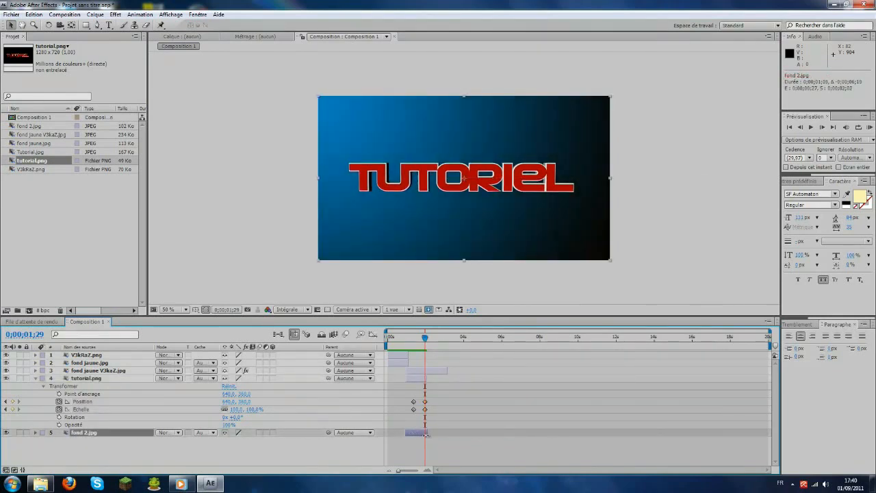
Adjust the end of tutorial.png at 0;00;01;29 and add Tutorial.jpg to the composition below fond 2.jpg.
{"action": "left_click", "coordinate": [426, 380]}
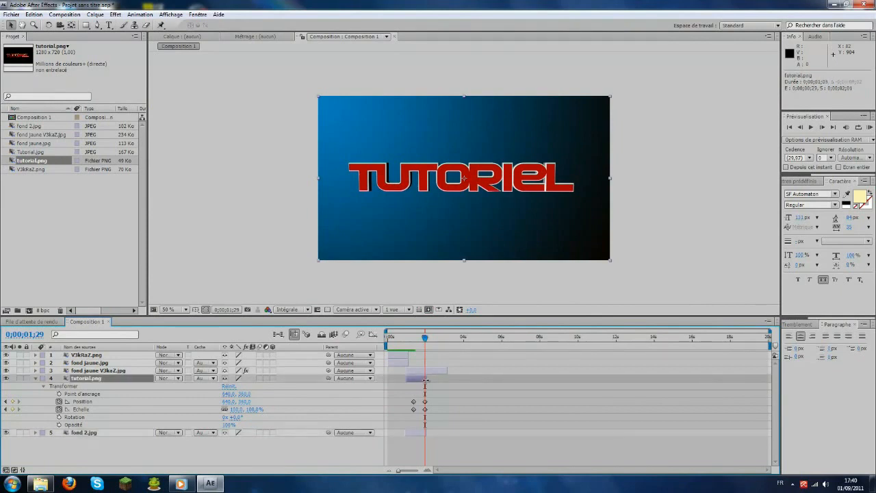
{"action": "left_click", "coordinate": [33, 152]}
{"action": "left_click_drag", "start_coordinate": [34, 156], "coordinate": [109, 438]}
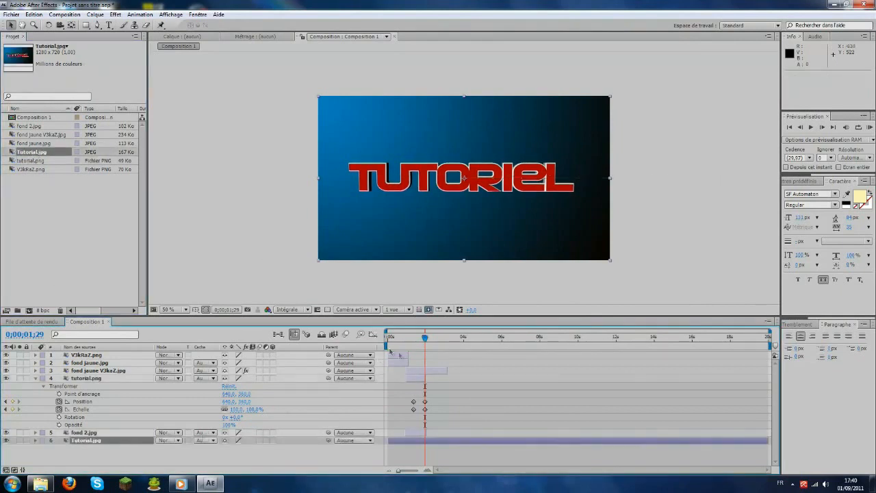
{"action": "left_click", "coordinate": [37, 379]}
Preview the transition around two seconds where tutorial.png ends and Tutorial.jpg takes over.
{"action": "mouse_move", "coordinate": [426, 341]}
{"action": "left_mouse_down"}
{"action": "mouse_move", "coordinate": [409, 344]}
{"action": "mouse_move", "coordinate": [449, 344]}
{"action": "mouse_move", "coordinate": [423, 345]}
{"action": "left_mouse_up"}
{"action": "key", "text": "KP_0"}
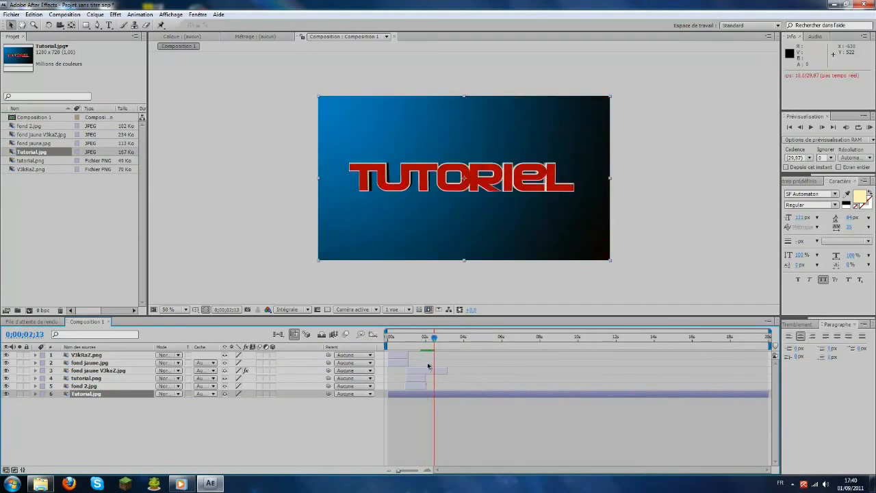
{"action": "left_click_drag", "start_coordinate": [427, 395], "coordinate": [430, 398]}
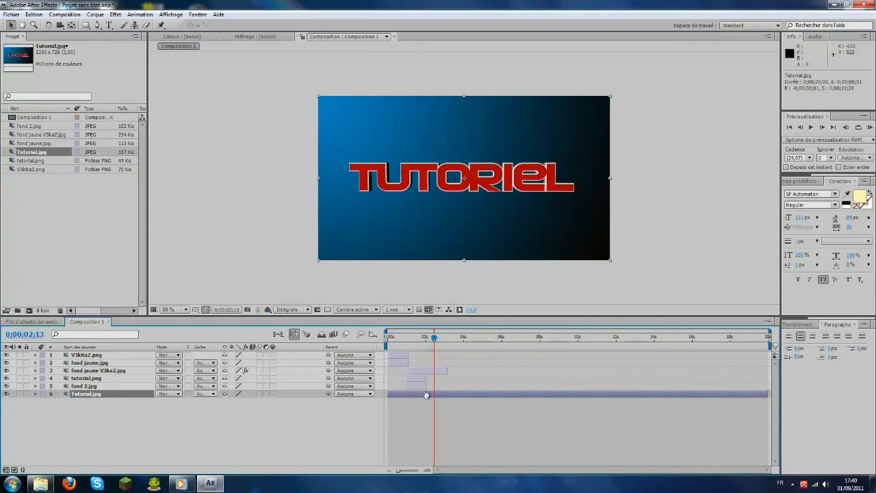
{"action": "key", "text": "KP_0"}
{"action": "left_click_drag", "start_coordinate": [450, 340], "coordinate": [410, 341]}
{"action": "key", "text": "space"}
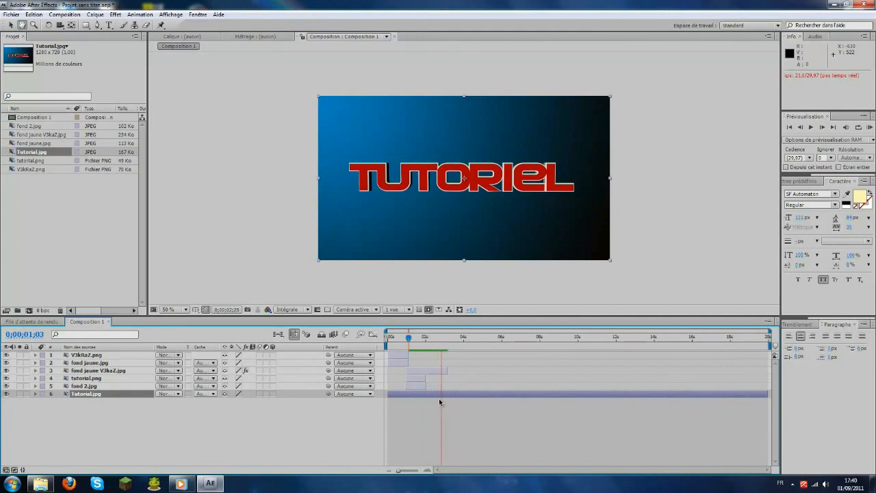
Trim Tutorial.jpg to run from 0;00;01;28 to 0;00;07;12, end fond 2.jpg at 0;00;01;29, and preview the cut.
{"action": "left_click_drag", "start_coordinate": [768, 395], "coordinate": [504, 395]}
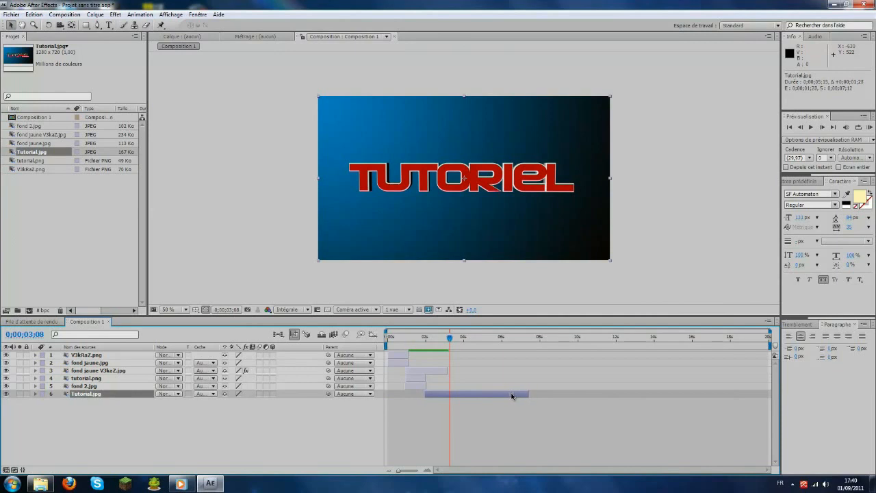
{"action": "left_click", "coordinate": [426, 387]}
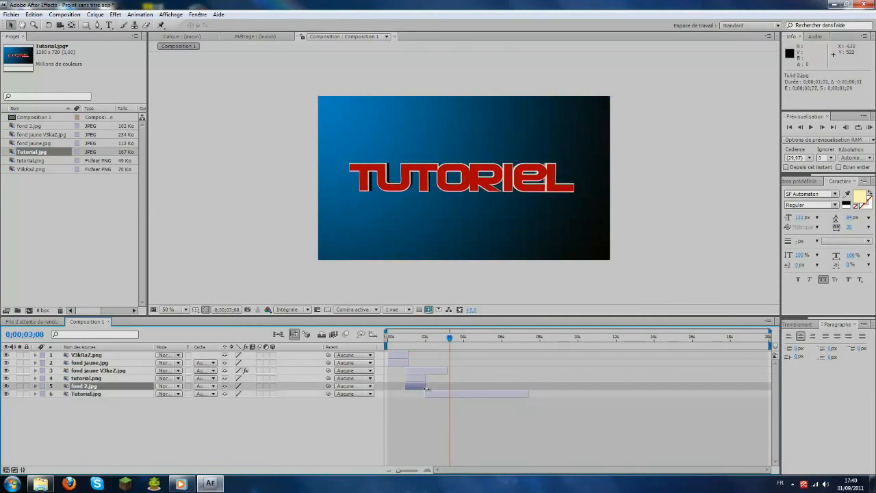
{"action": "key", "text": "KP_0"}
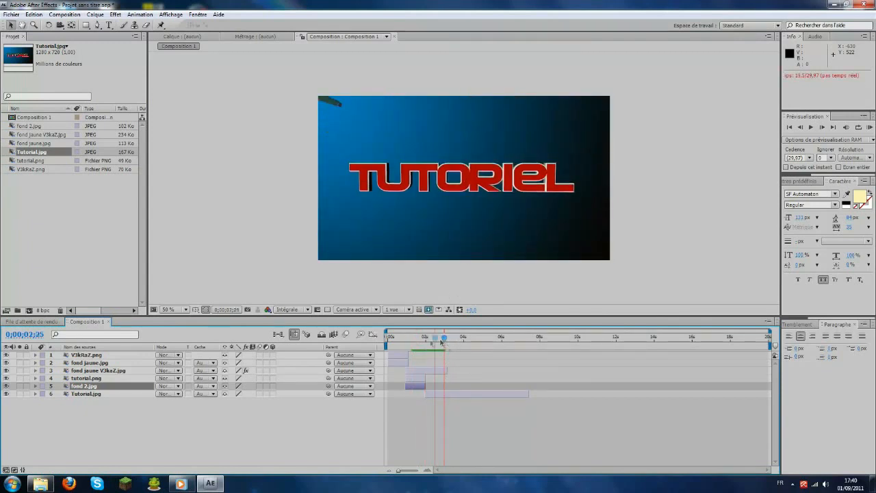
Apply the Eclat simulation effect to Tutorial.jpg and set its Afficher option to Rendu.
{"action": "left_click", "coordinate": [89, 394]}
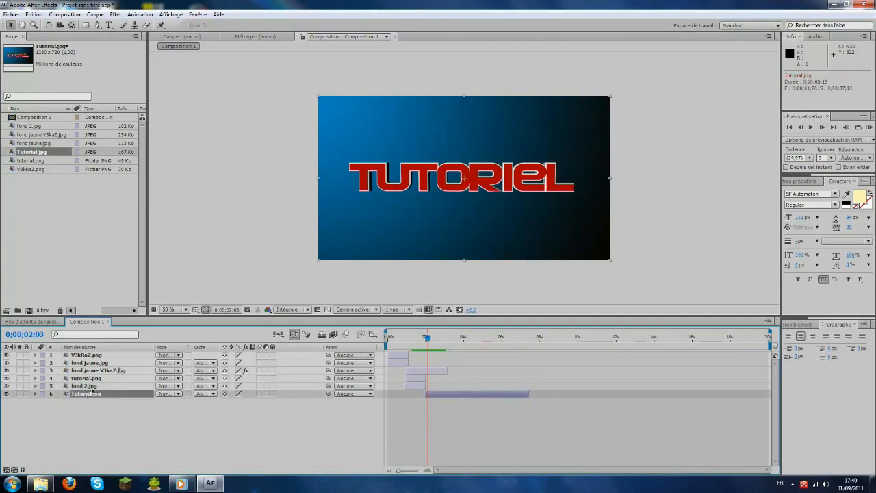
{"action": "left_click", "coordinate": [115, 15]}
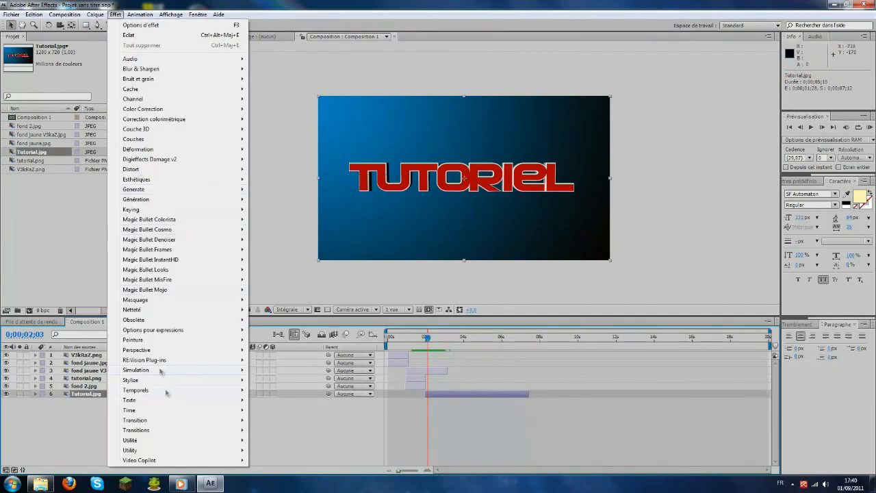
{"action": "mouse_move", "coordinate": [176, 373]}
{"action": "left_click", "coordinate": [268, 339]}
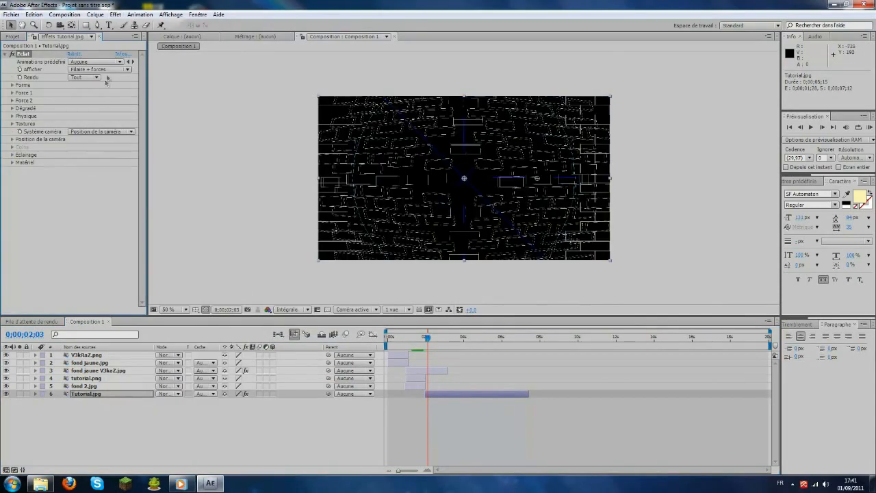
{"action": "left_click", "coordinate": [128, 70]}
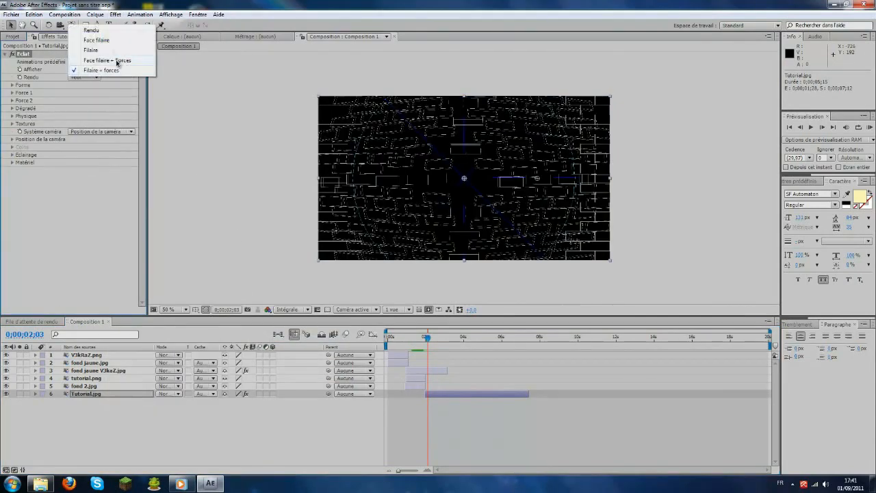
{"action": "left_click", "coordinate": [95, 31]}
Increase Eclat's extrusion depth under Forme, and in Force 1 set Profondeur to 0,34 and Force to 10,00 with a larger Rayon.
{"action": "left_click", "coordinate": [11, 85]}
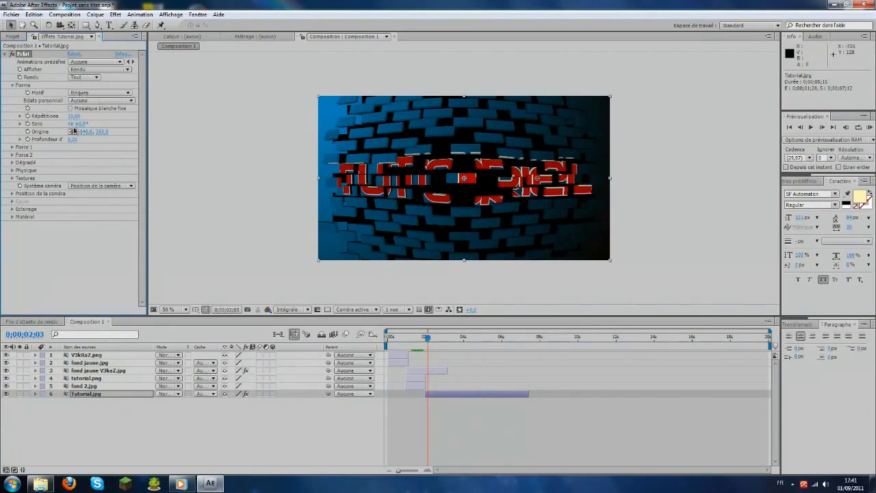
{"action": "left_click_drag", "start_coordinate": [74, 139], "coordinate": [91, 139]}
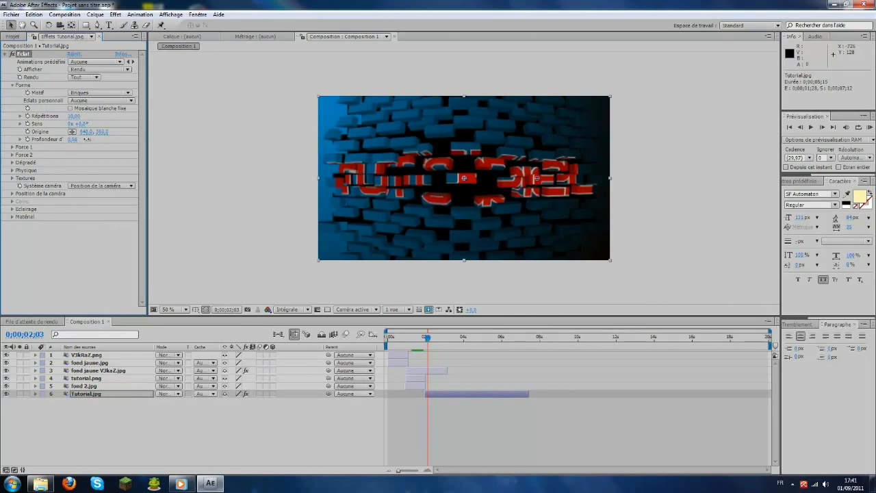
{"action": "left_click", "coordinate": [11, 147]}
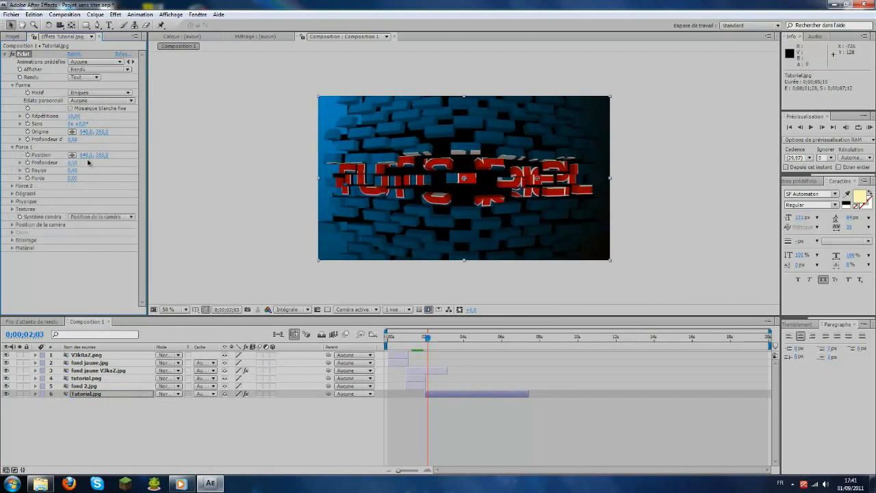
{"action": "left_click_drag", "start_coordinate": [75, 162], "coordinate": [93, 178]}
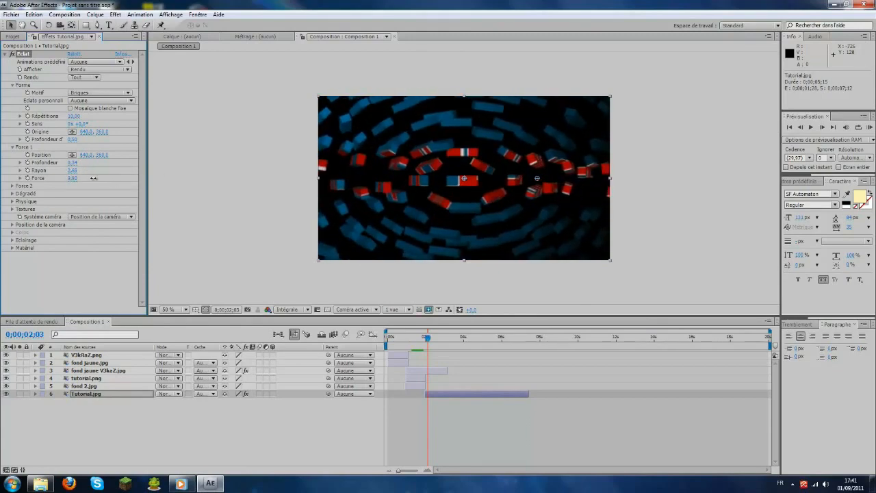
Preview the Tutorial.jpg shatter from about 0;00;00;28 and trim the layer's end to 0;00;04;17.
{"action": "left_click_drag", "start_coordinate": [427, 340], "coordinate": [406, 339]}
{"action": "key", "text": "space"}
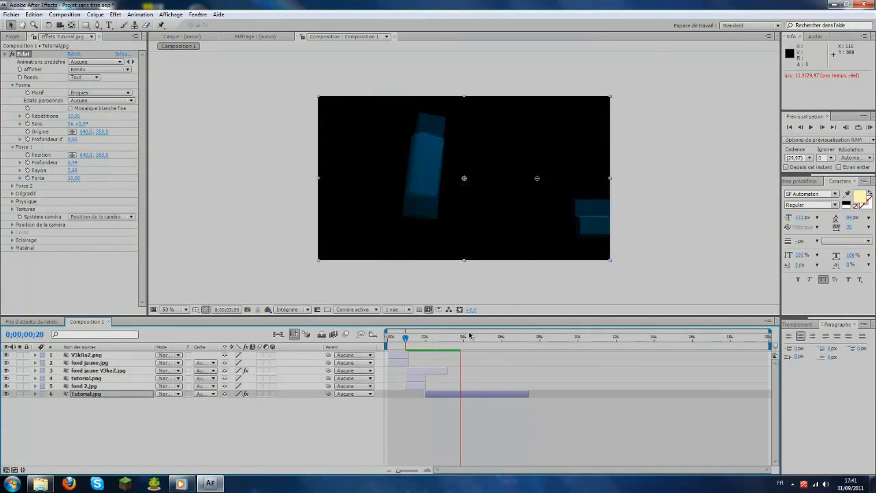
{"action": "left_click_drag", "start_coordinate": [465, 338], "coordinate": [476, 340]}
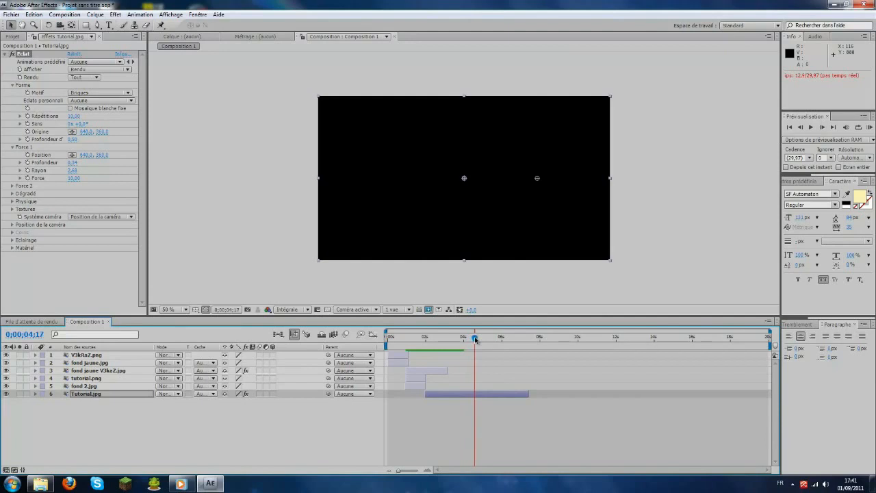
{"action": "left_click_drag", "start_coordinate": [538, 395], "coordinate": [474, 391]}
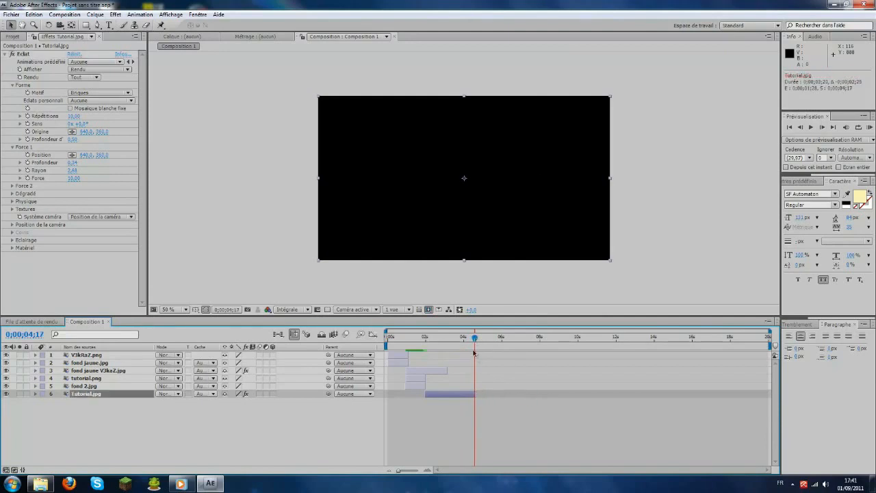
Play the whole composition from 0;00;00;00 to check both title zooms and shatter transitions.
{"action": "key", "text": "KP_0"}
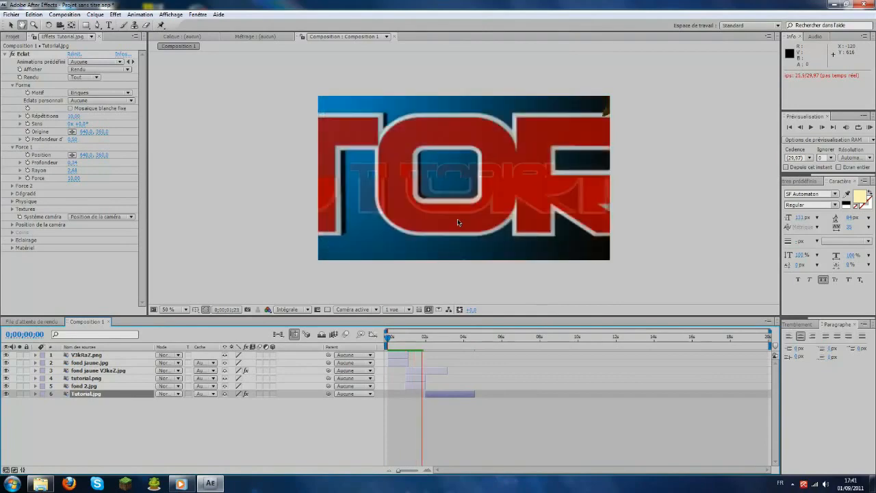
{"action": "left_click", "coordinate": [452, 338]}
{"action": "left_click_drag", "start_coordinate": [451, 340], "coordinate": [433, 346]}
{"action": "left_click_drag", "start_coordinate": [435, 346], "coordinate": [398, 340]}
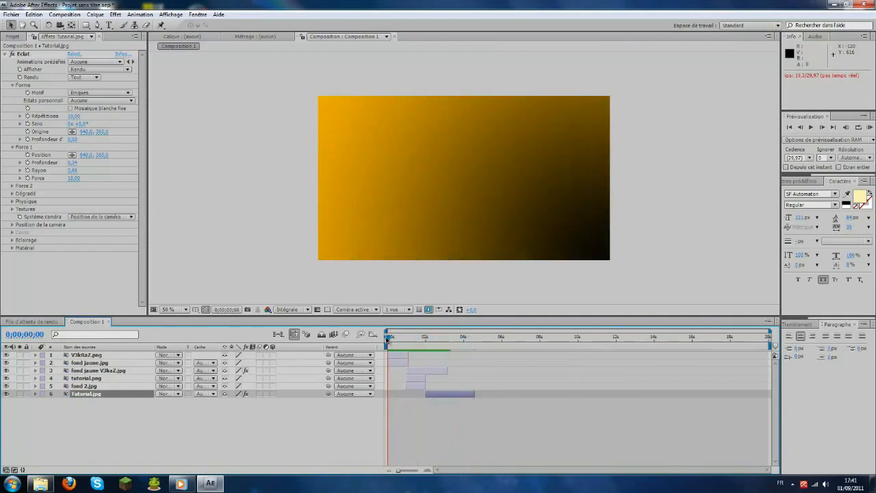
{"action": "key", "text": "space"}
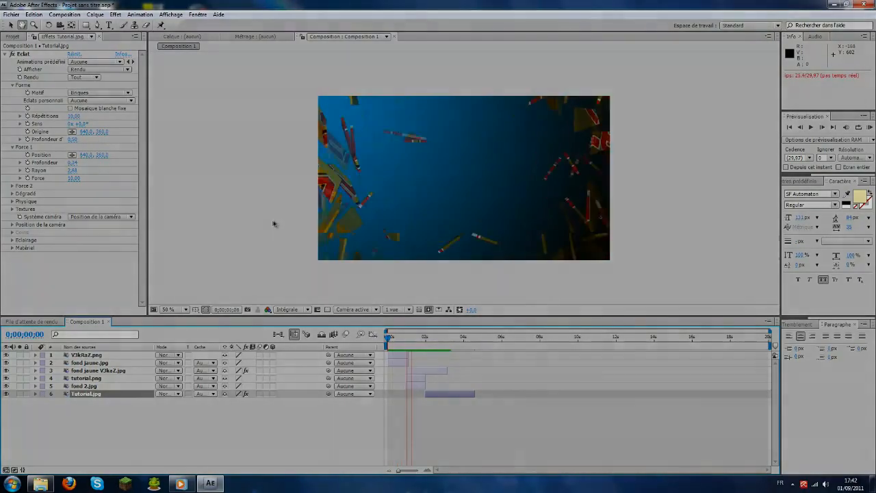